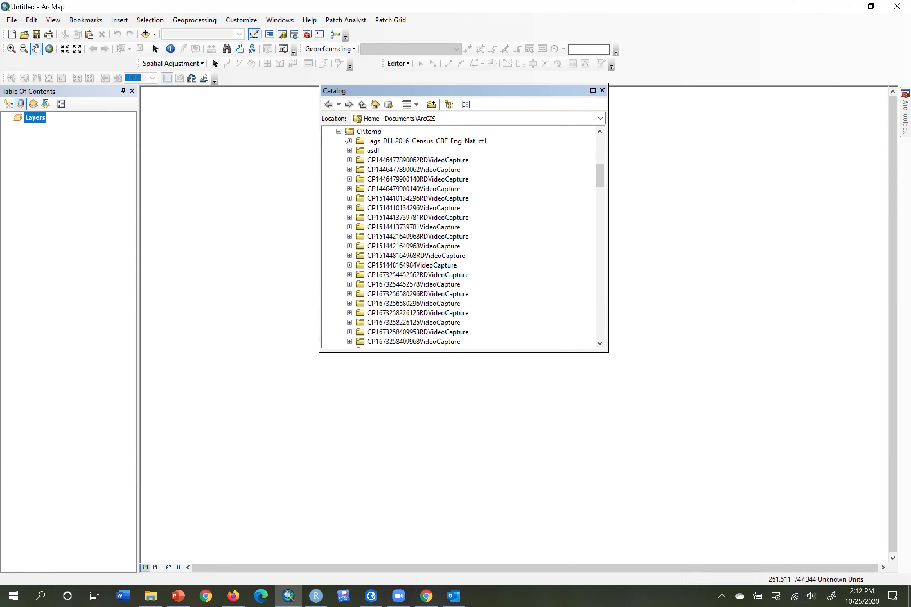
Browse the C:\temp catalog folder to EXERCISE7_DATA, WALKING, Network.gdb and select the WALKING feature dataset inside it.
left_click_drag(600, 185, 603, 277)
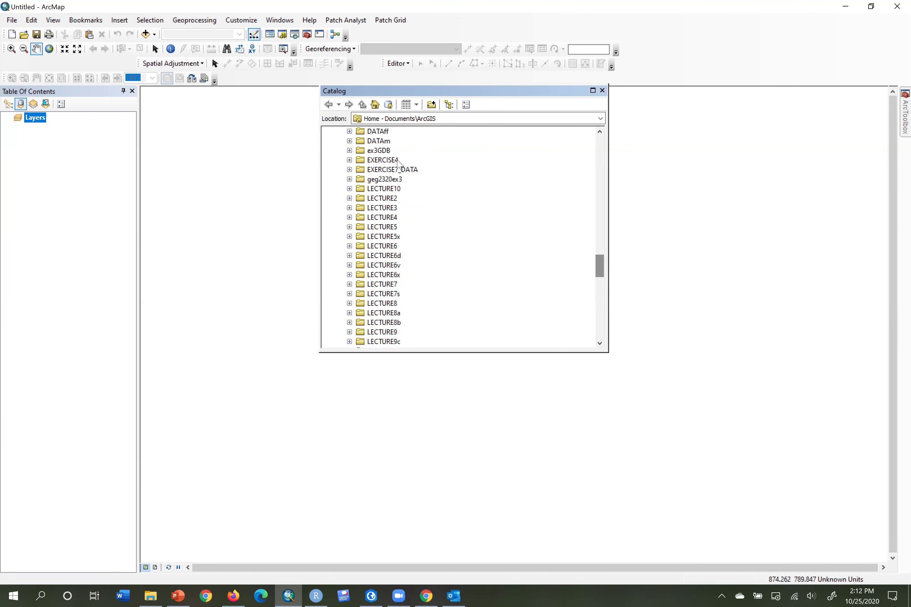
left_click(349, 169)
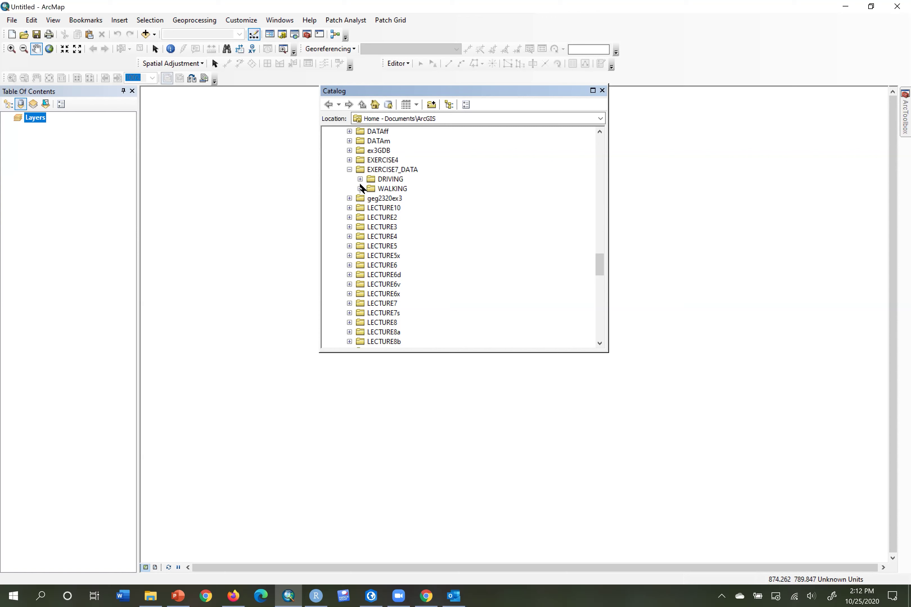
left_click(360, 189)
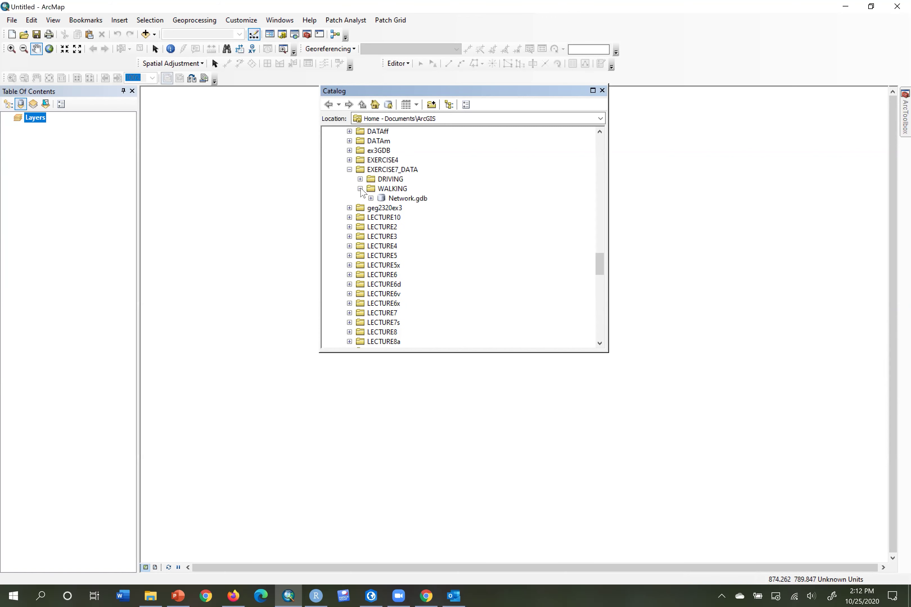
left_click(391, 190)
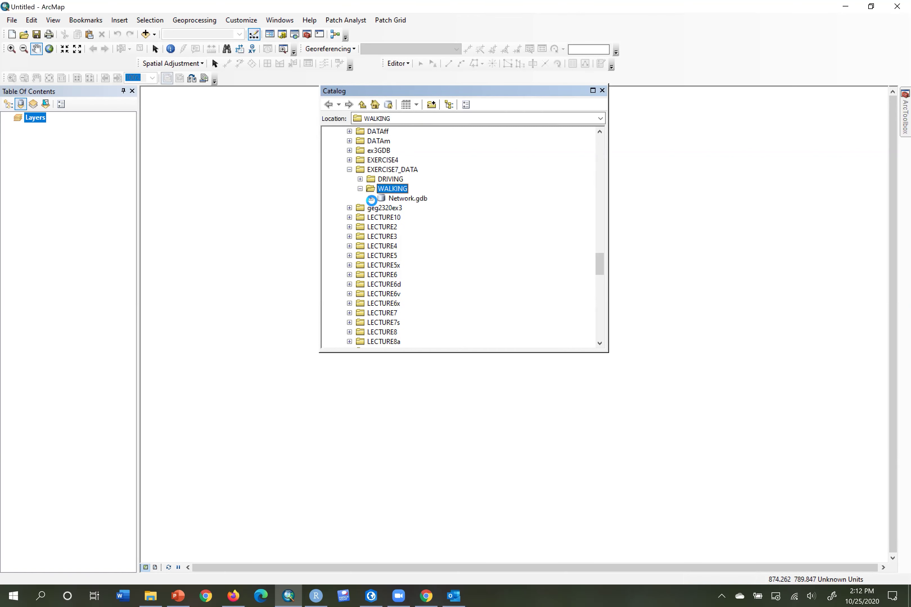
left_click(371, 199)
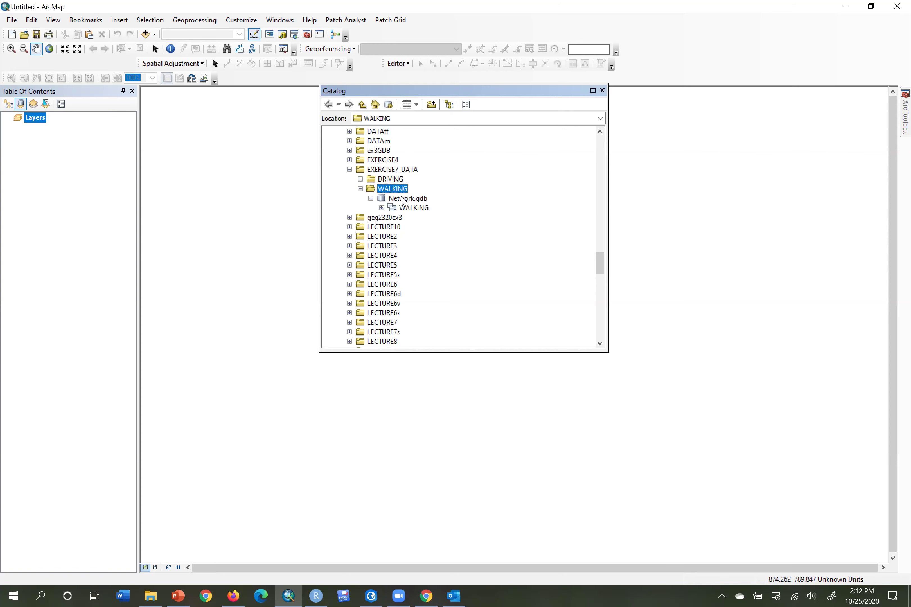
left_click(382, 208)
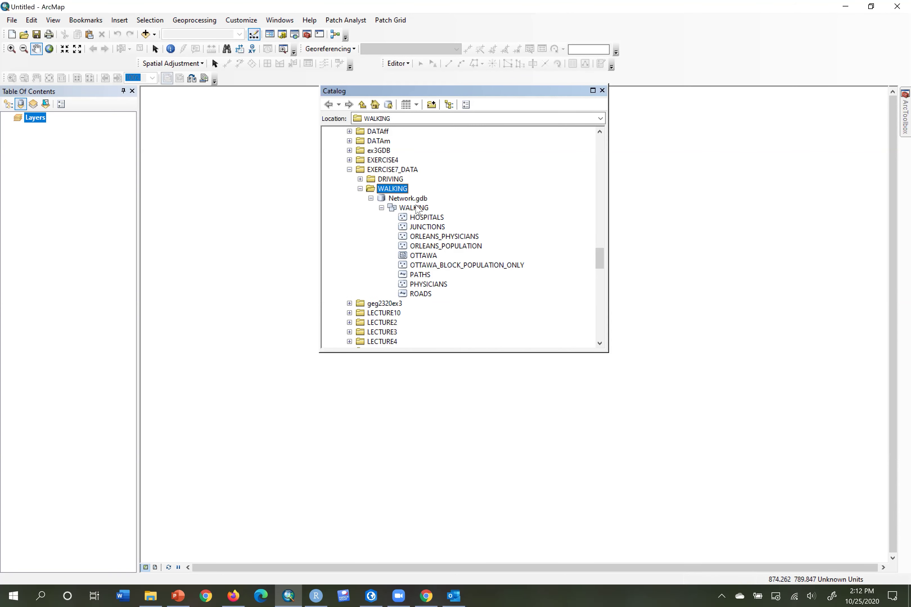
left_click(417, 208)
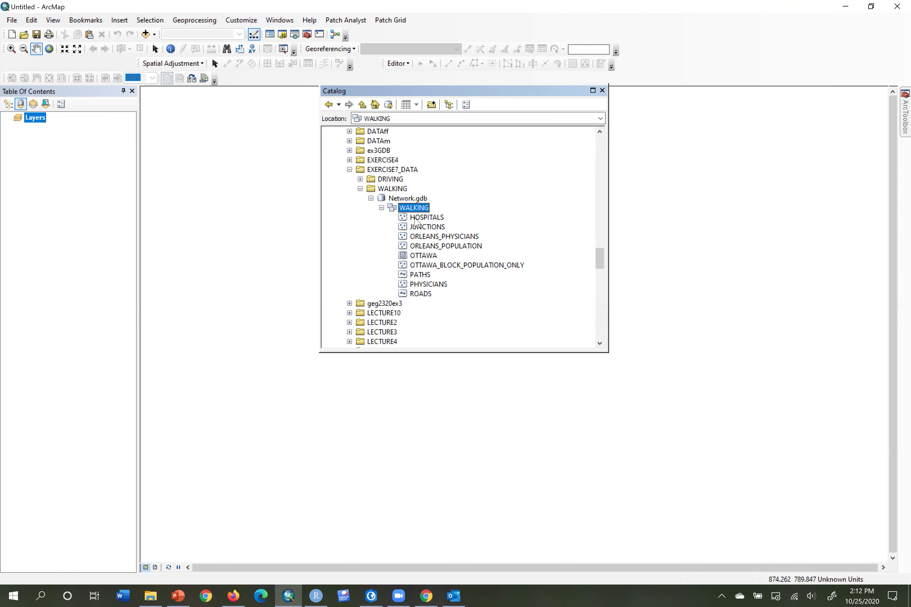
Add the PATHS and ROADS feature classes to the map and move the Catalog window aside.
left_click_drag(420, 275, 90, 161)
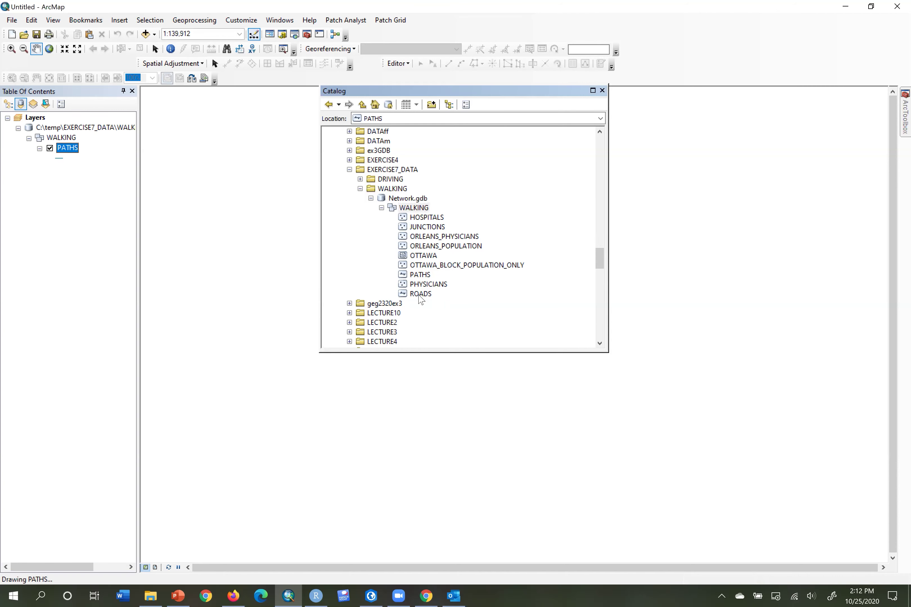
left_click_drag(420, 299, 233, 216)
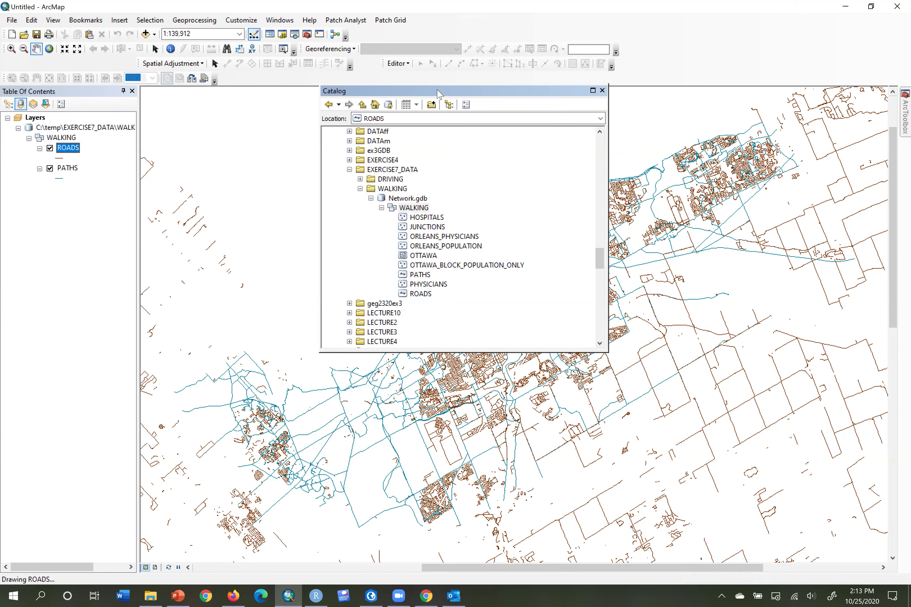
left_click_drag(439, 90, 680, 158)
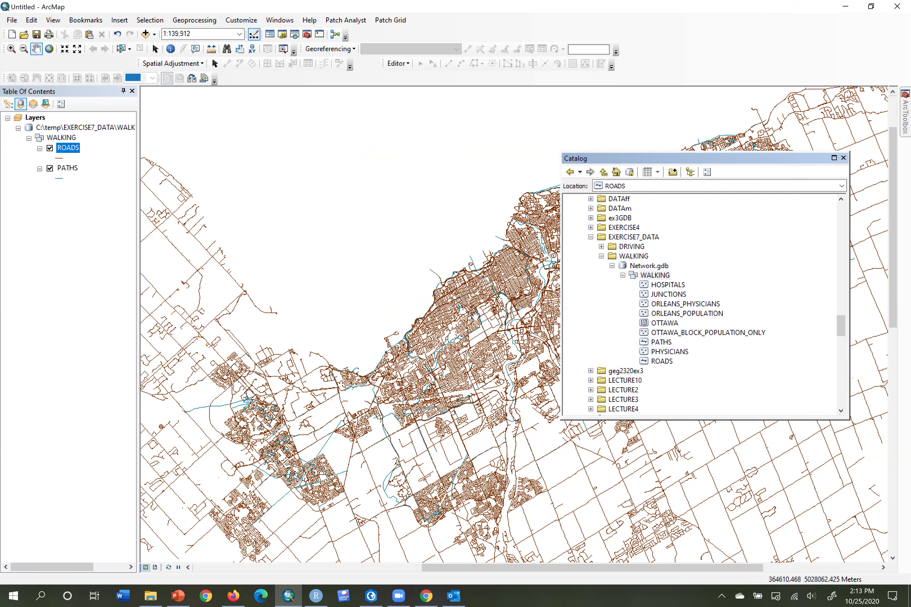
Open the attribute table of the ROADS layer and make the table window taller.
double_click(66, 146)
right_click(66, 148)
left_click(89, 179)
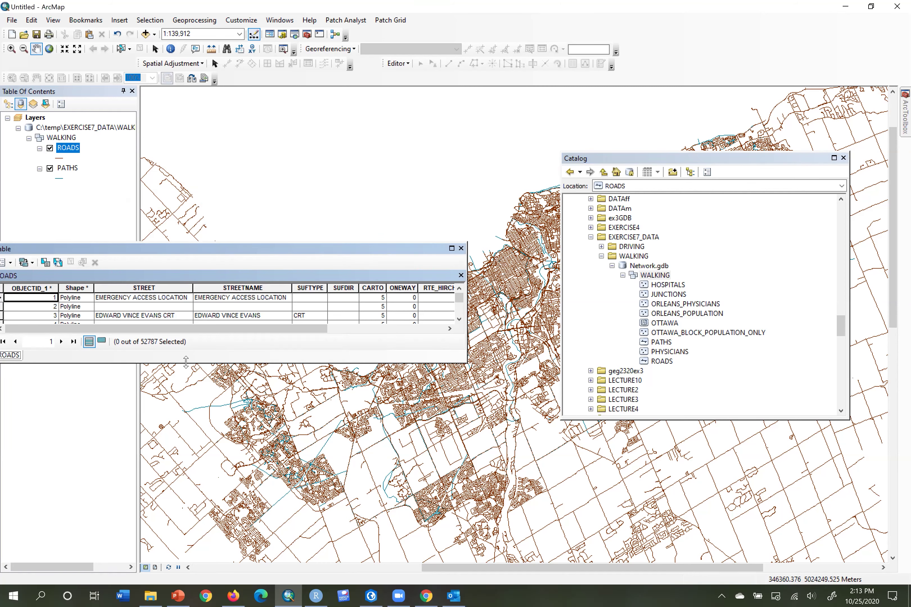
left_click_drag(186, 362, 177, 527)
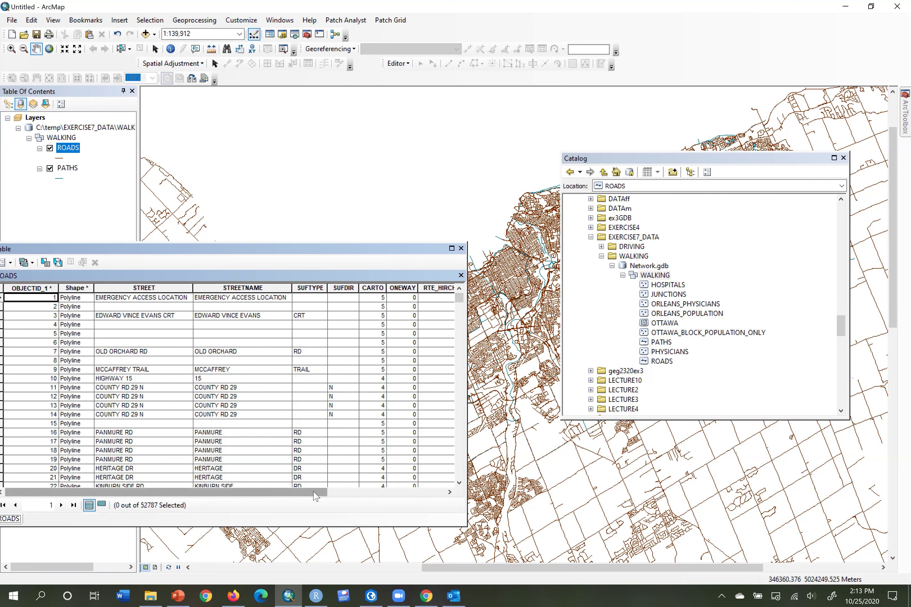
Examine the ROADS table's attribute fields, including RTE_HIRCHY, RSH_TRFFC, MEDIAN, ROAD_DIR, SPDLMT_KM and Shape_Length.
left_click(347, 496)
left_click_drag(344, 495, 239, 498)
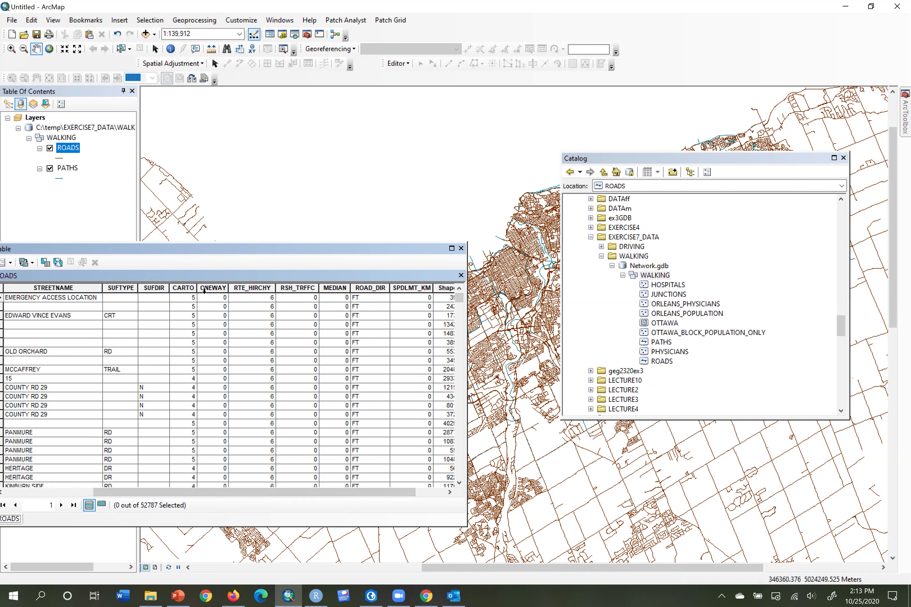
left_click(246, 285)
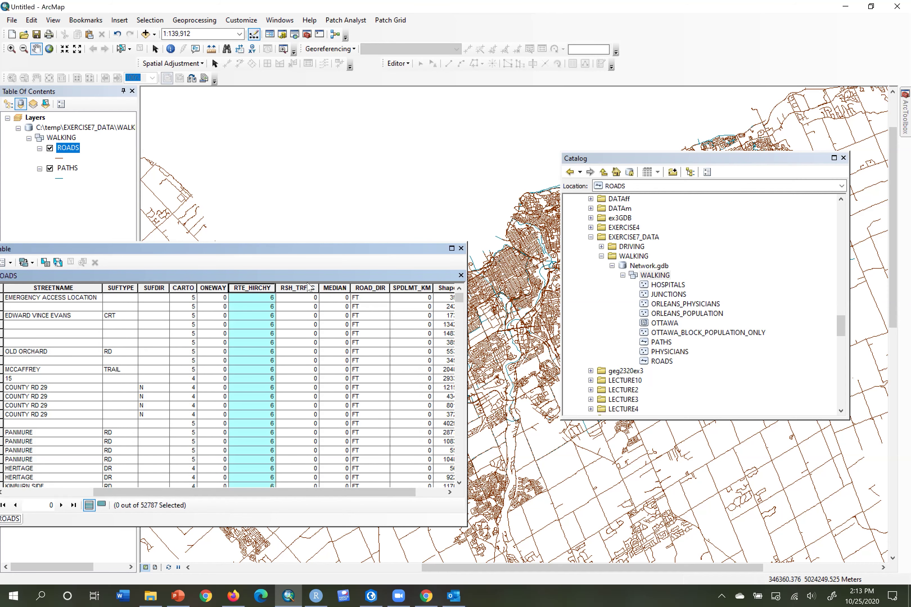
left_click(300, 288)
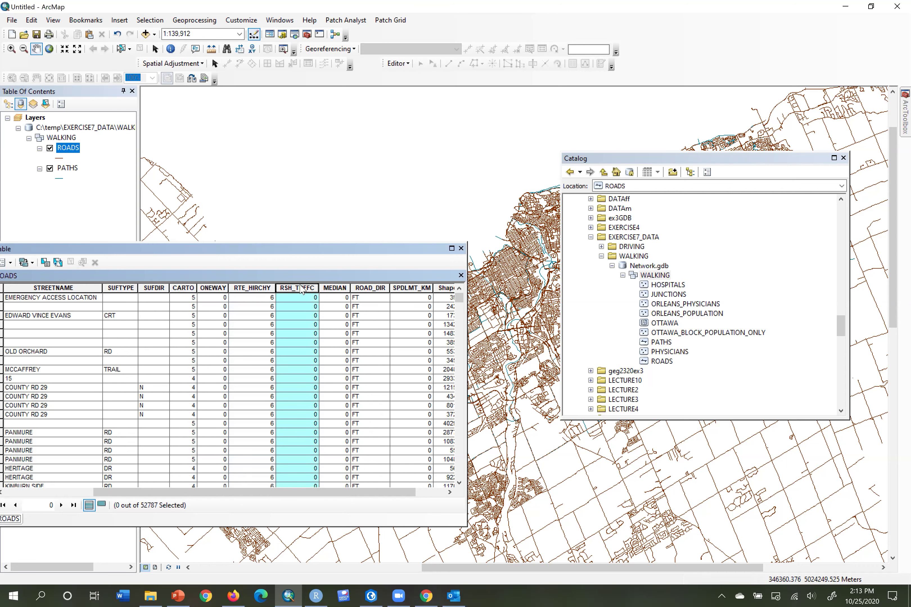
left_click(334, 287)
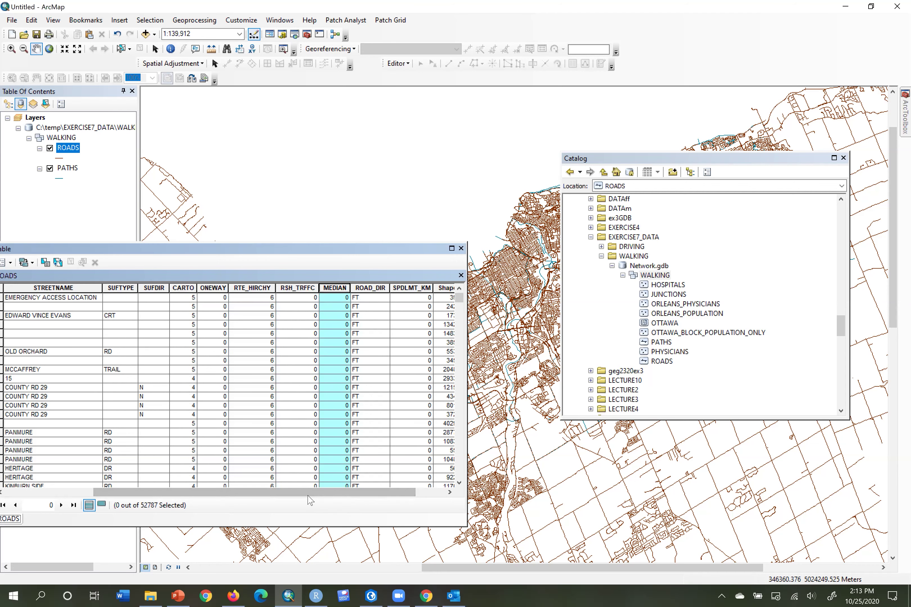
left_click_drag(308, 497, 355, 492)
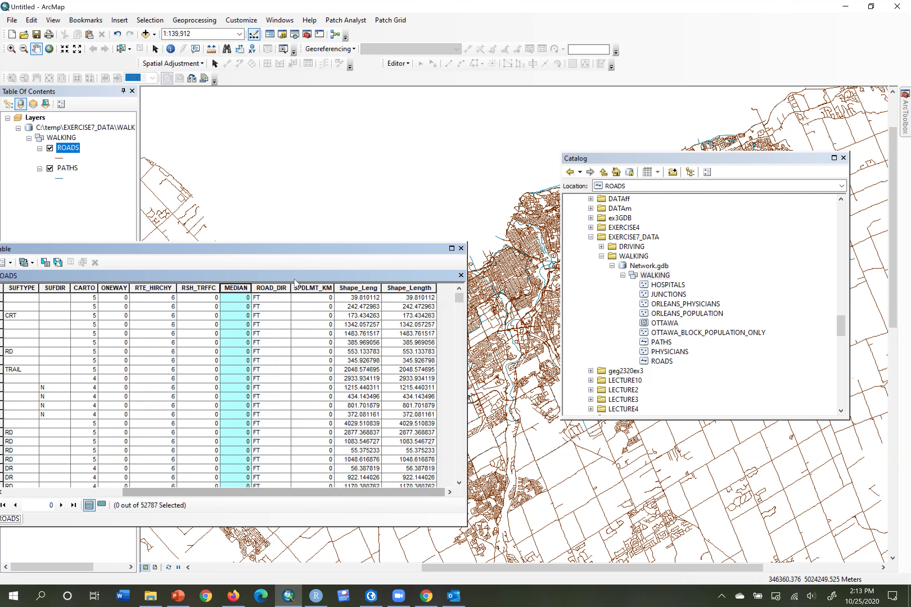
left_click(277, 289)
left_click(316, 290)
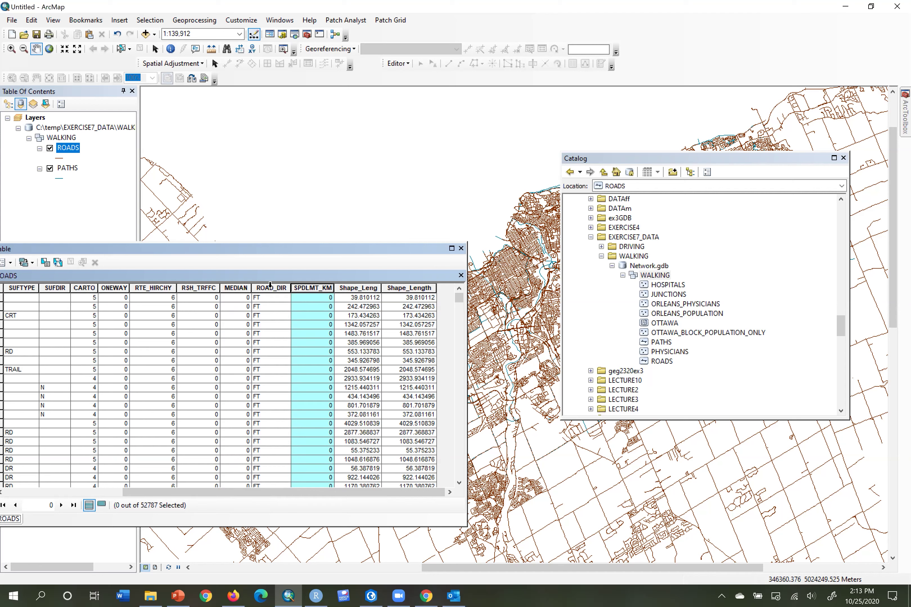
left_click(404, 288)
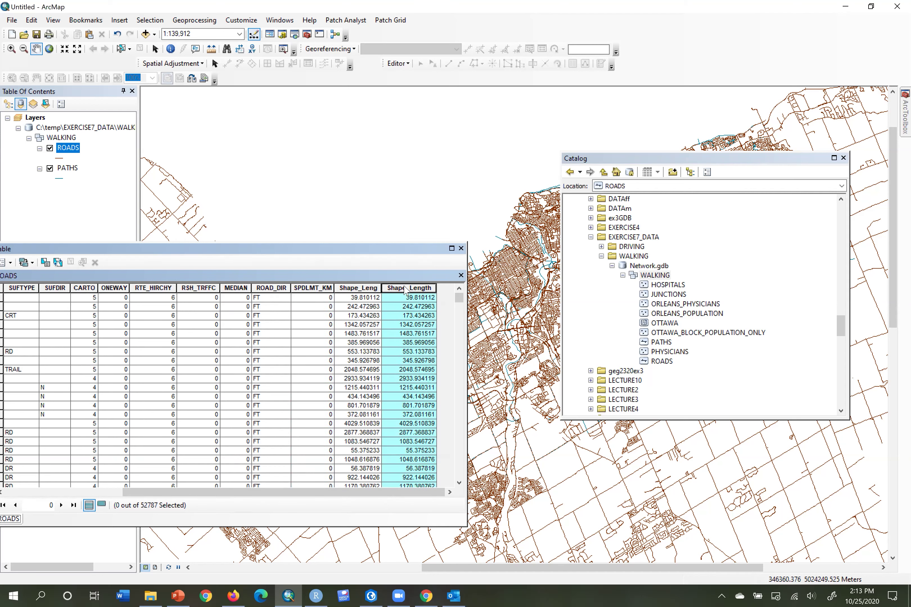
Open the PATHS attribute table and examine its Length and WALKTIME fields, comparing them with the ROADS table.
right_click(70, 168)
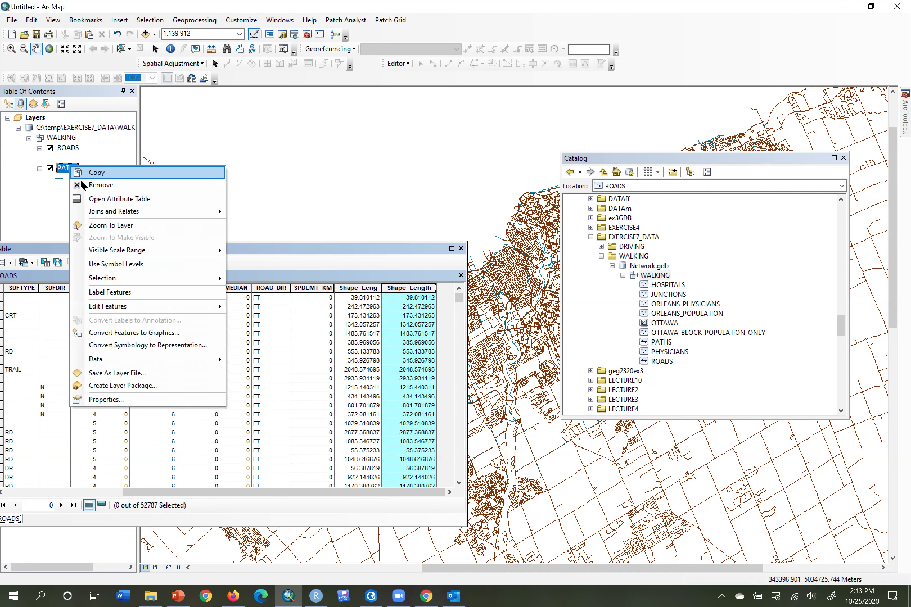
left_click(96, 199)
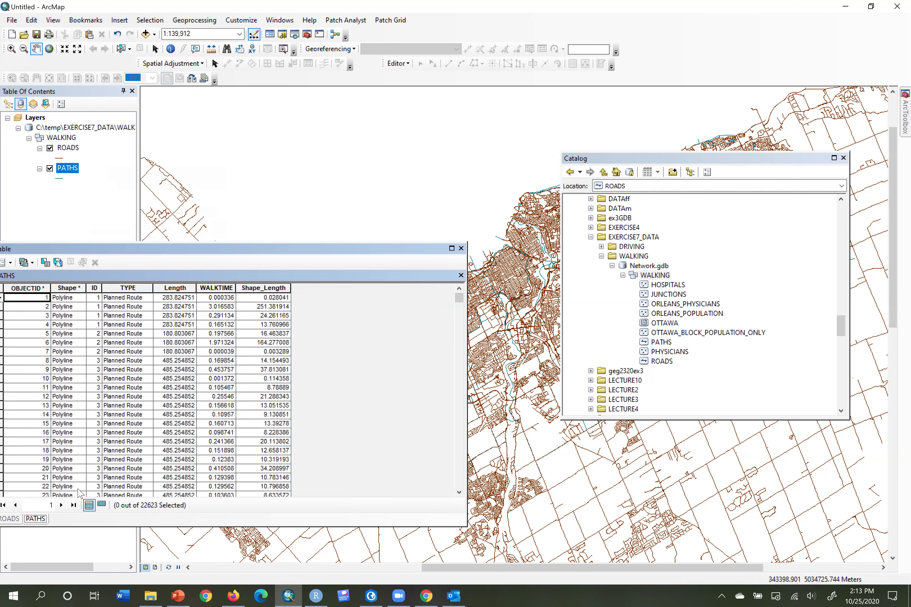
left_click(211, 289)
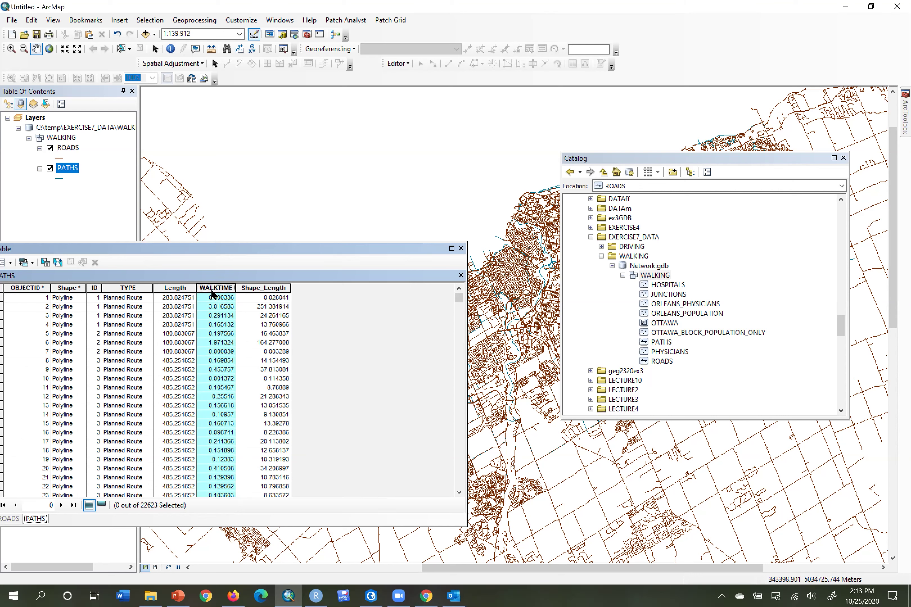
left_click(174, 286)
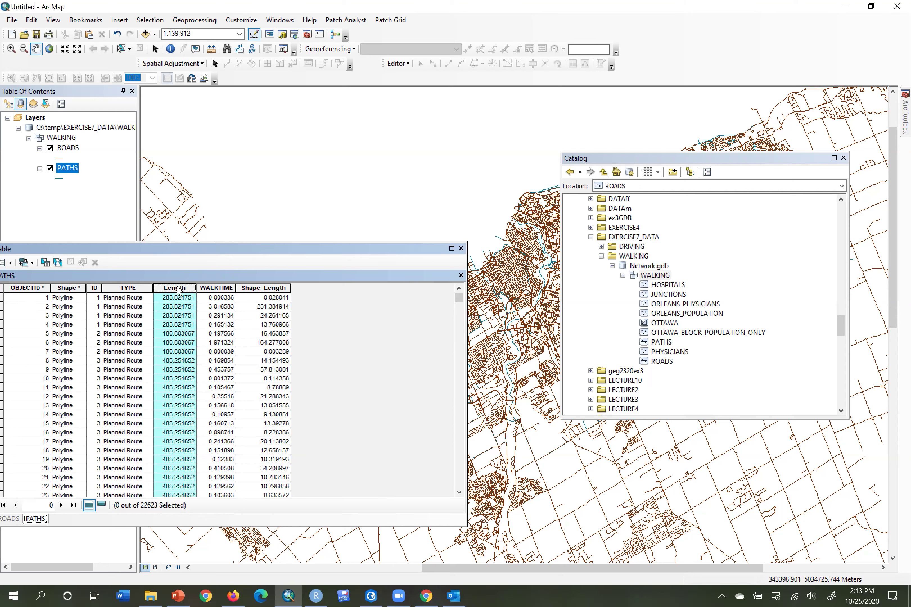
left_click(221, 298)
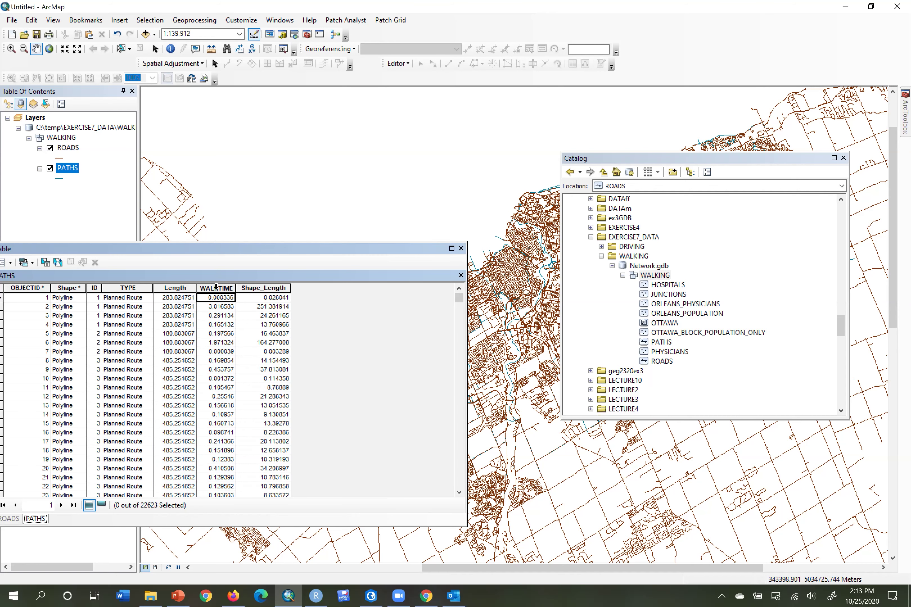
left_click(217, 287)
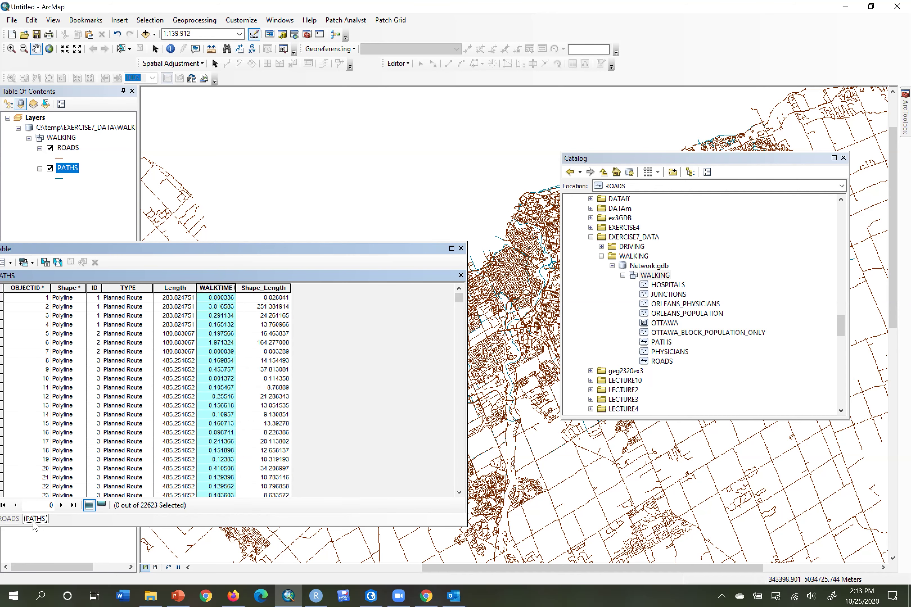
left_click(11, 519)
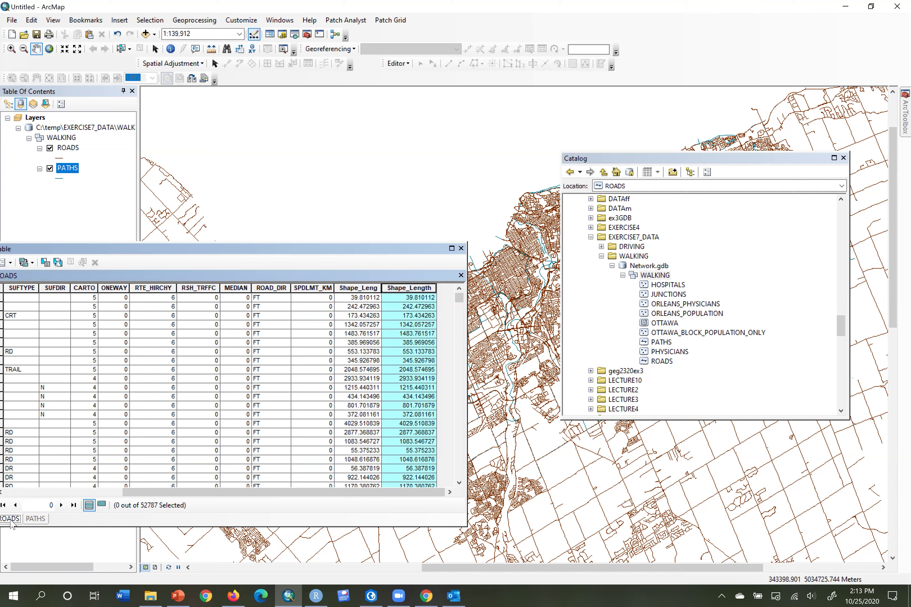
Close the attribute table window and remove the ROADS layer from the map.
left_click_drag(192, 248, 192, 248)
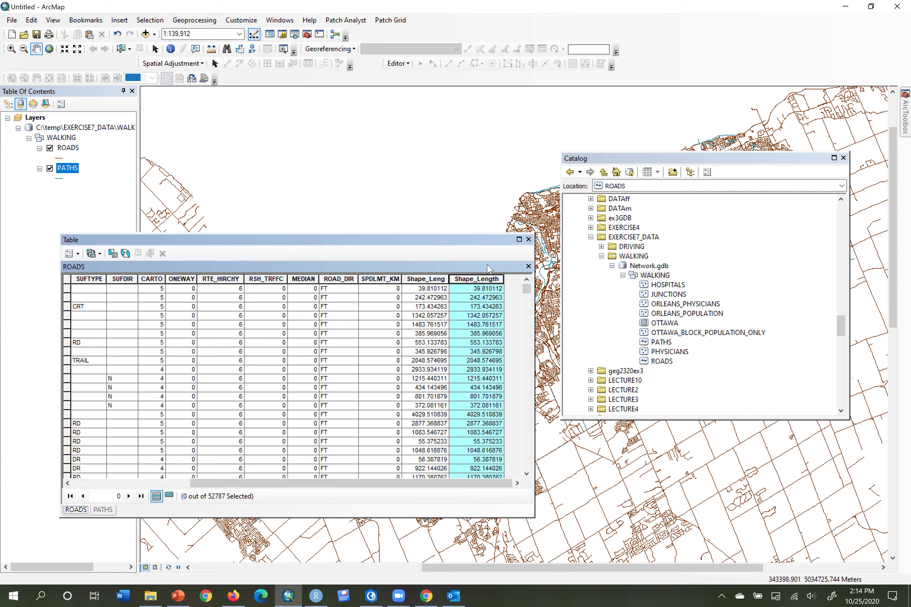
left_click(529, 239)
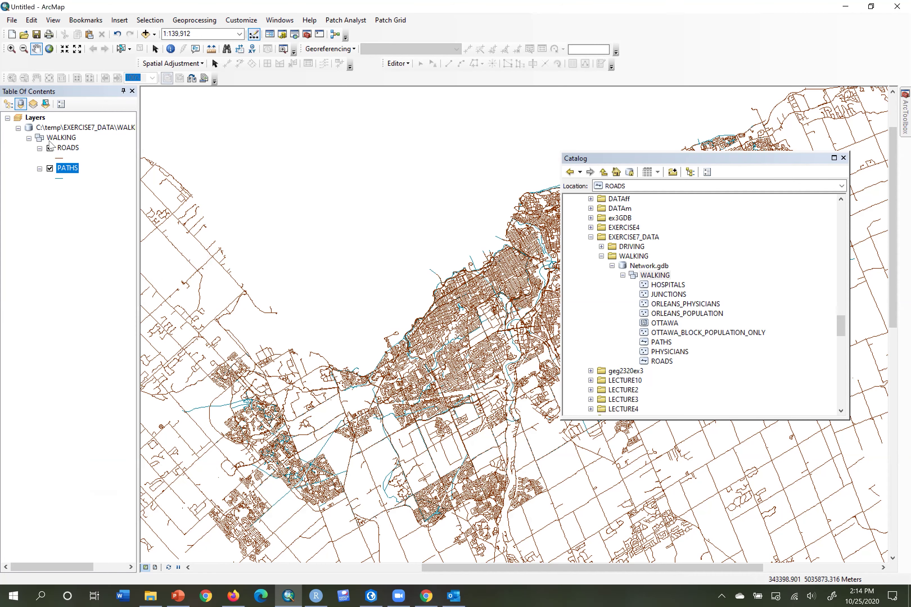
right_click(65, 147)
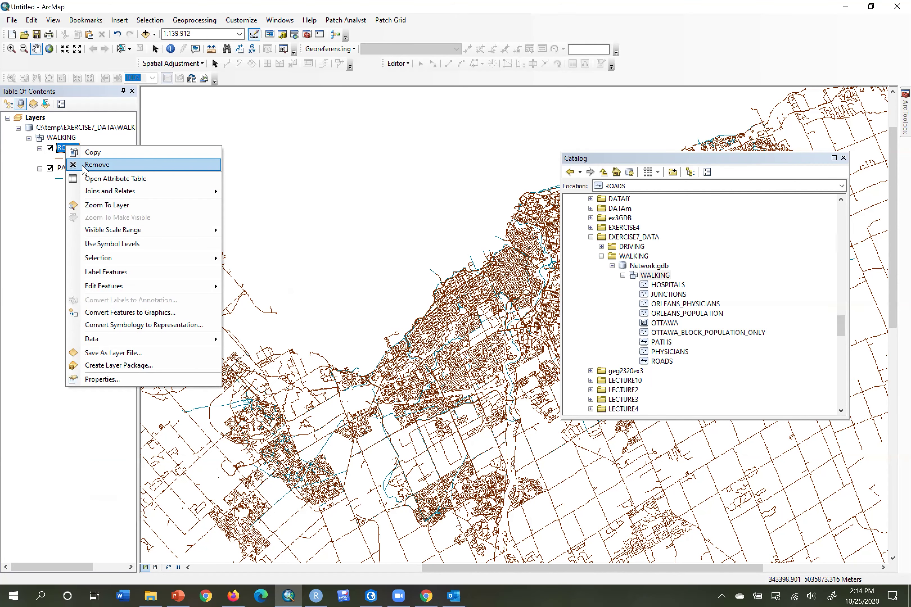
left_click(95, 164)
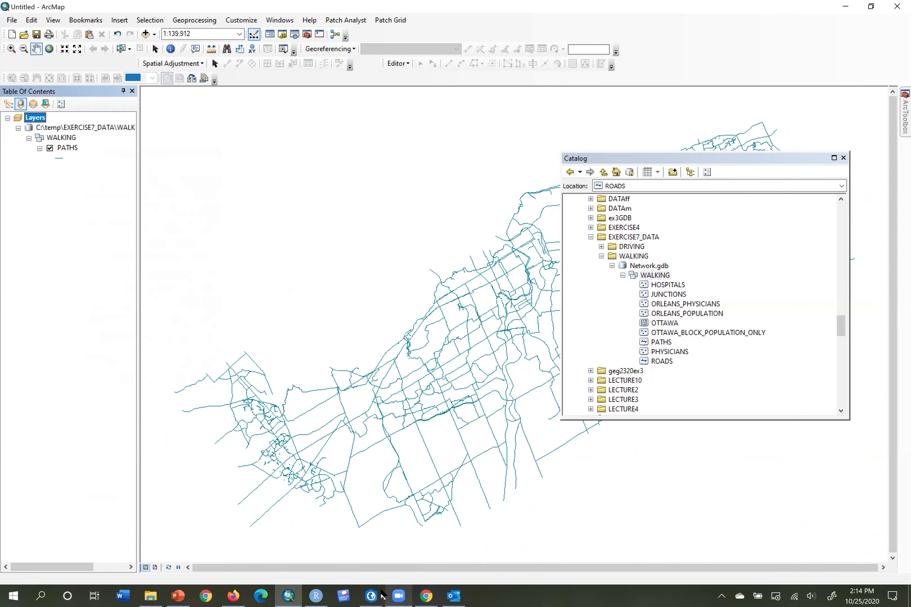
Switch to ArcGIS Pro and add a folder connection to C:\temp\EXERCISE7_DATA in the GEG3312COVID project.
mouse_move(383, 595)
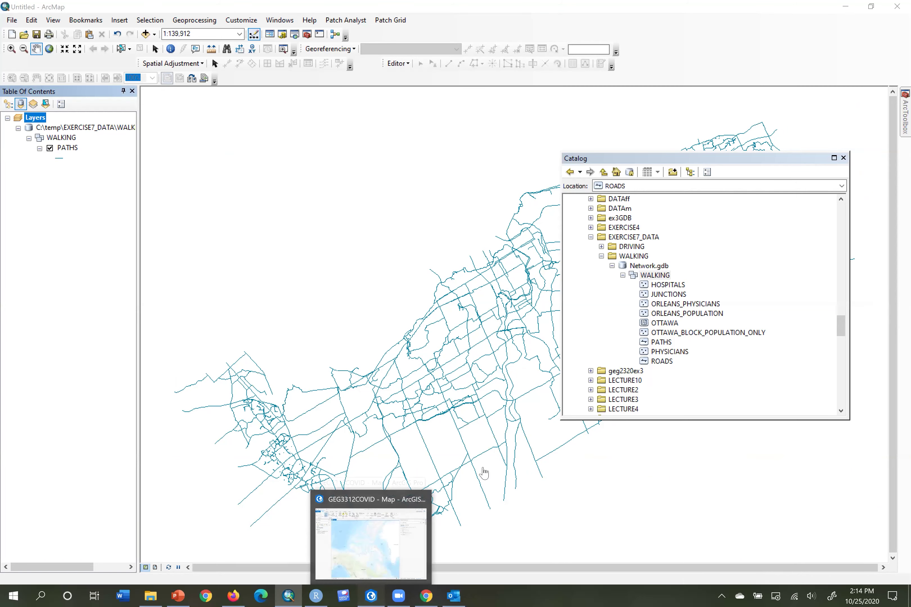
key("alt+Tab")
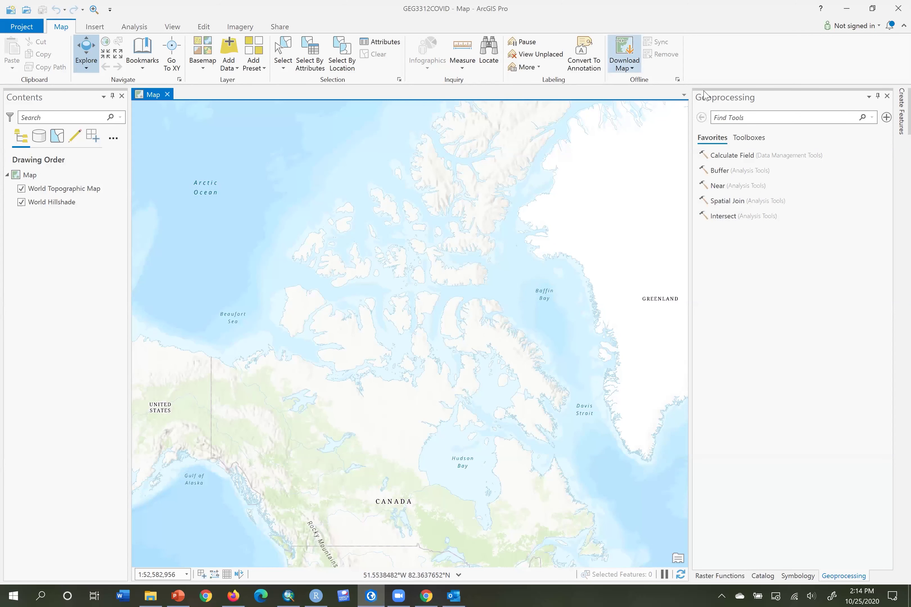
left_click(763, 576)
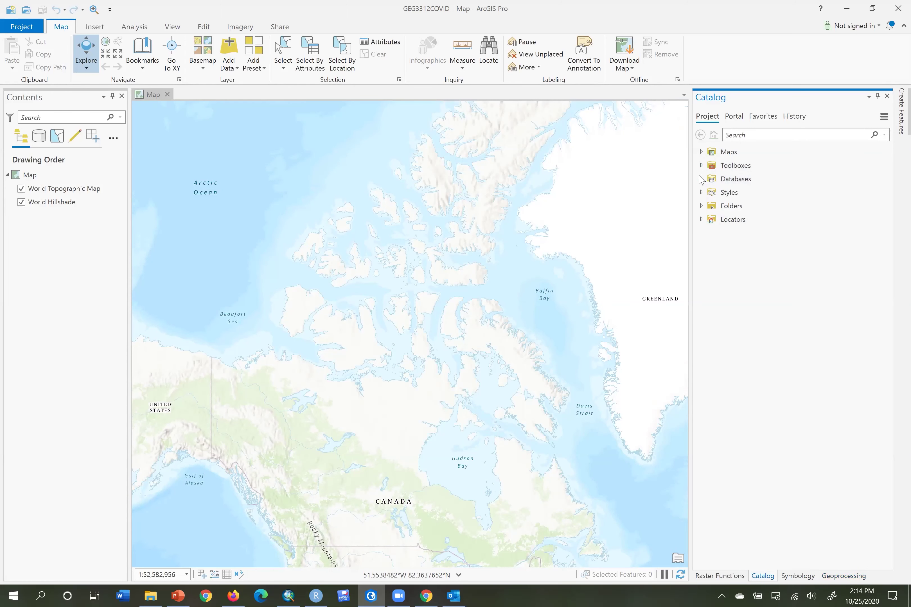
right_click(728, 204)
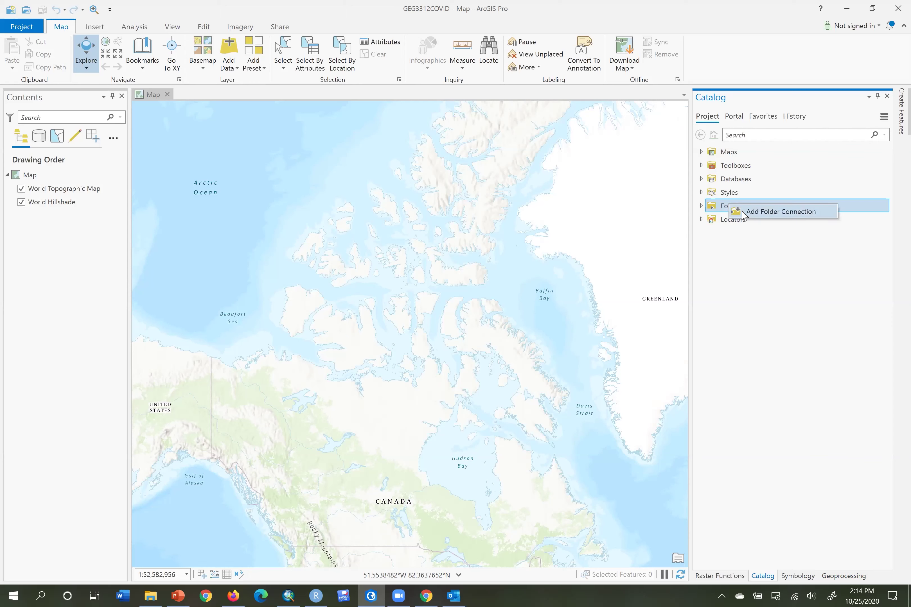
left_click(780, 212)
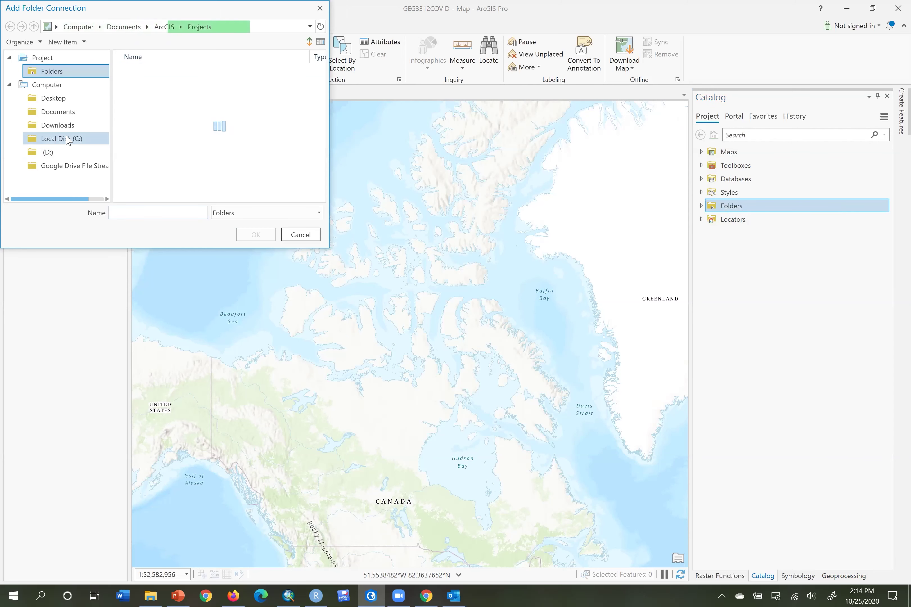
left_click(67, 139)
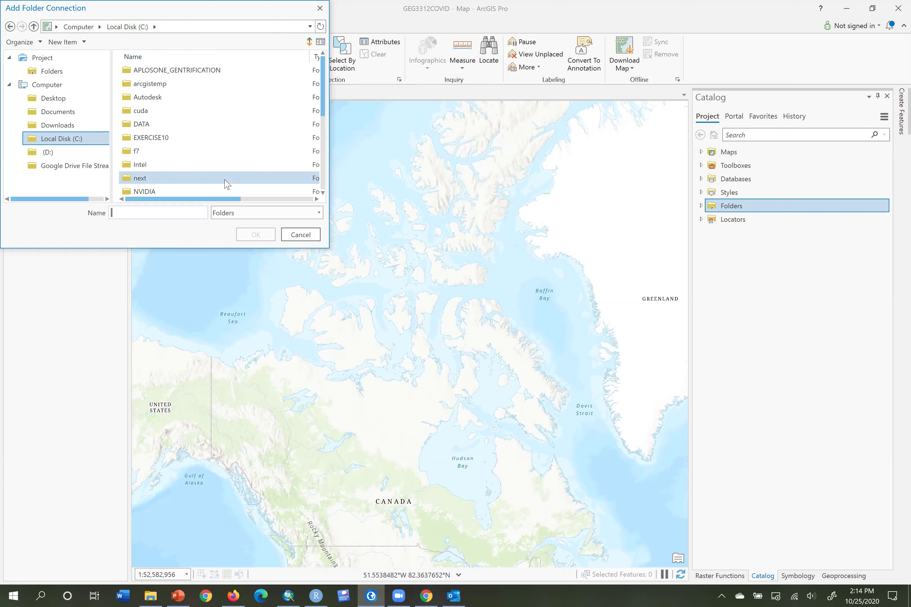
scroll(226, 184, "down", 3)
left_click(235, 139)
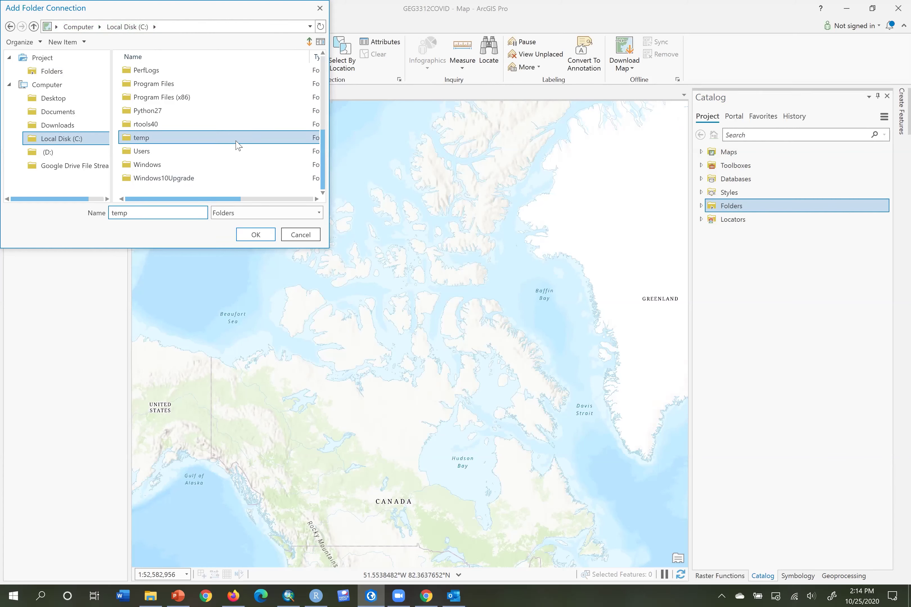
double_click(251, 139)
left_click(208, 166)
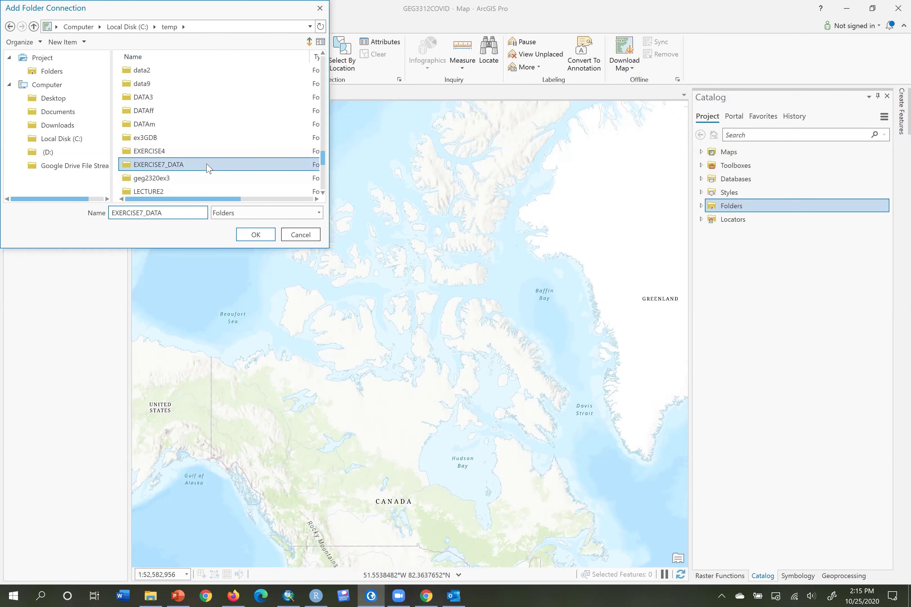
left_click(260, 234)
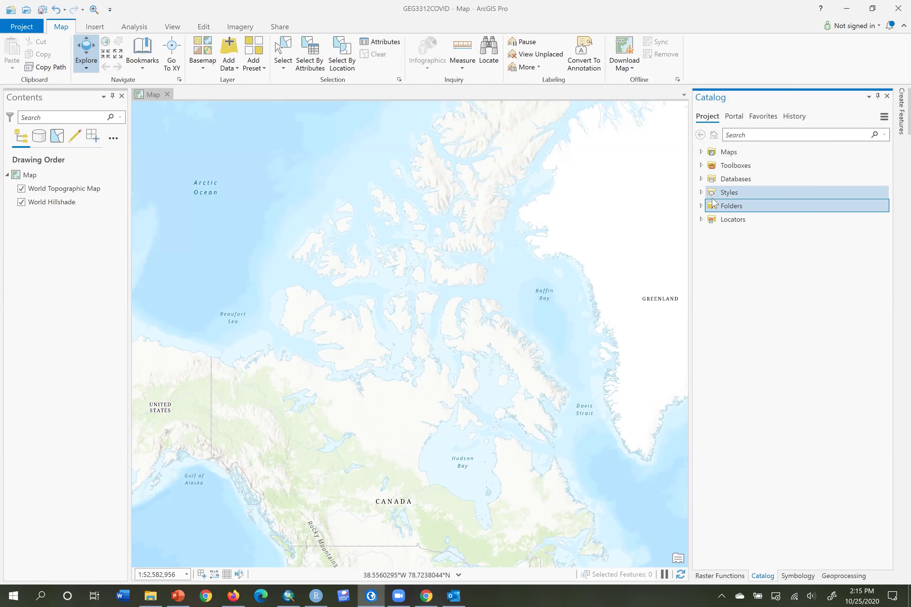
Add the ROADS feature class from the WALKING dataset of EXERCISE7_DATA's Network.gdb to the map and open its attribute table.
left_click(701, 206)
left_click(711, 233)
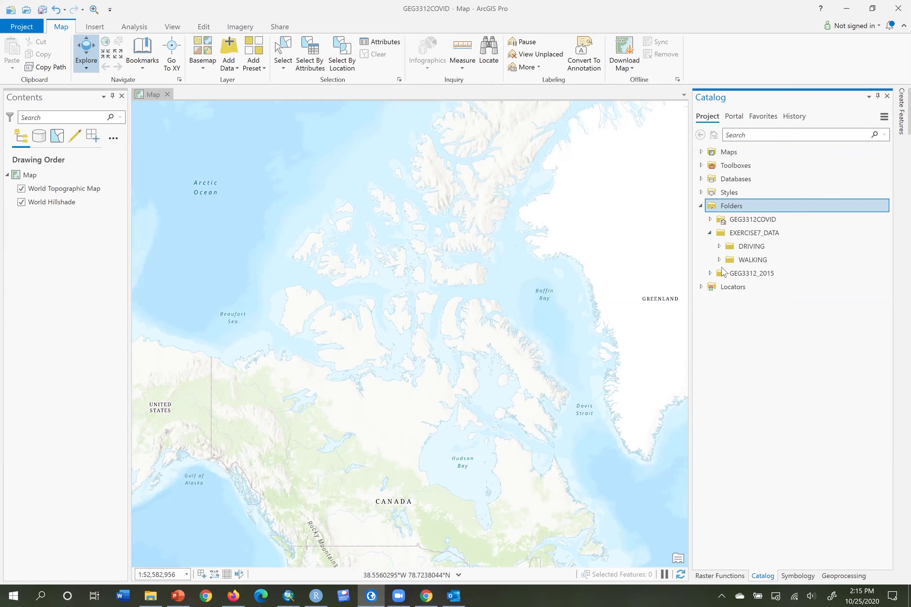
left_click(719, 260)
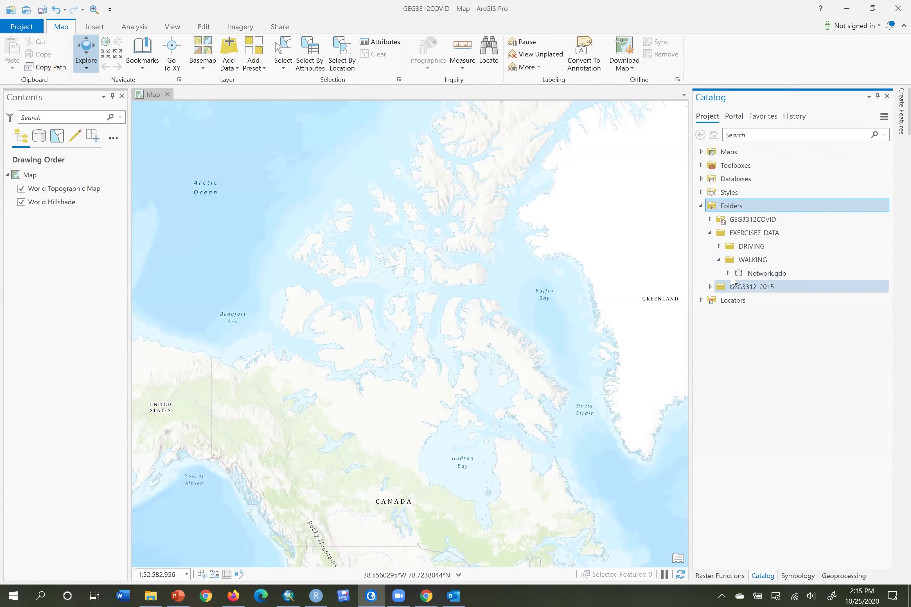
left_click(728, 273)
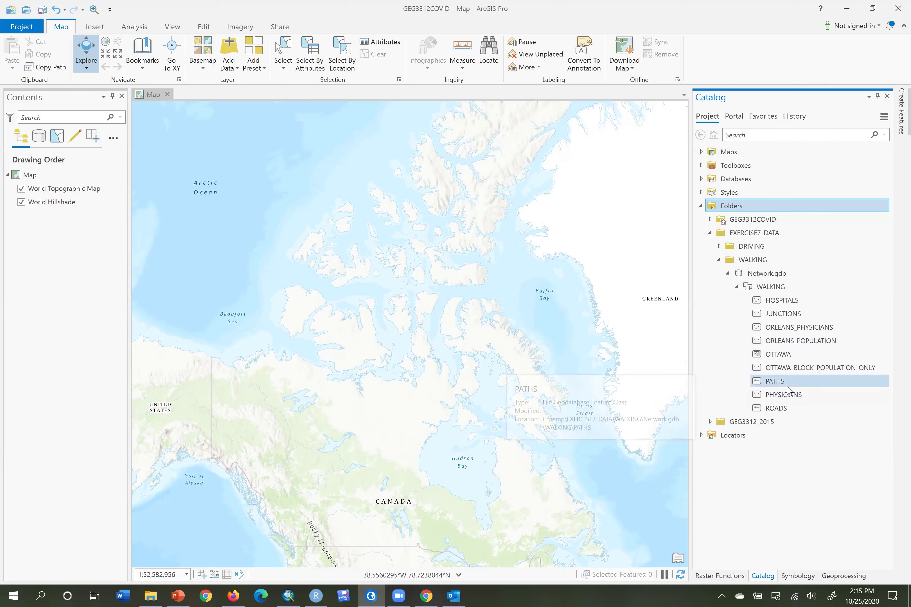
left_click(777, 408)
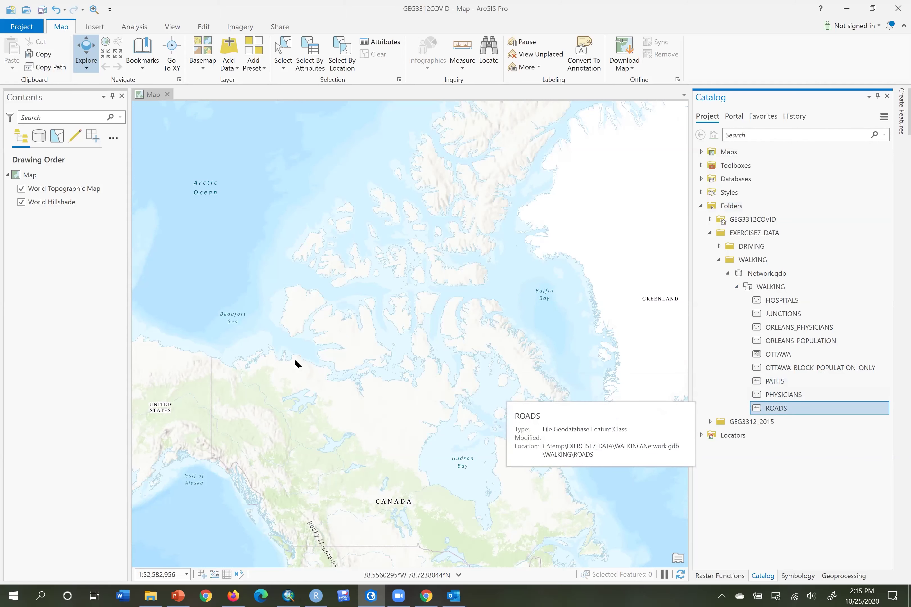
left_click_drag(294, 358, 294, 358)
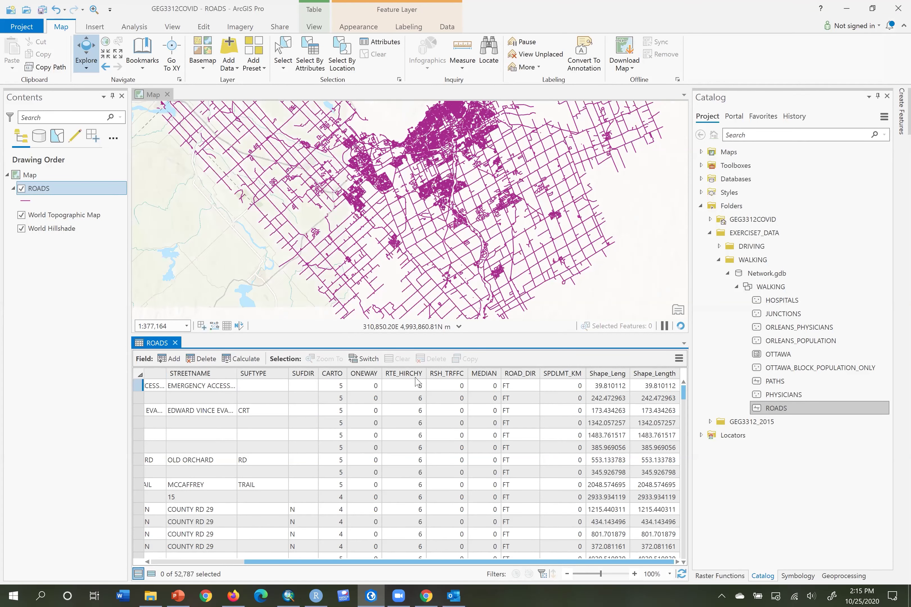
Add a WALKTIME field of data type Double to the ROADS layer and try to save the field changes.
left_click(679, 358)
left_click(565, 407)
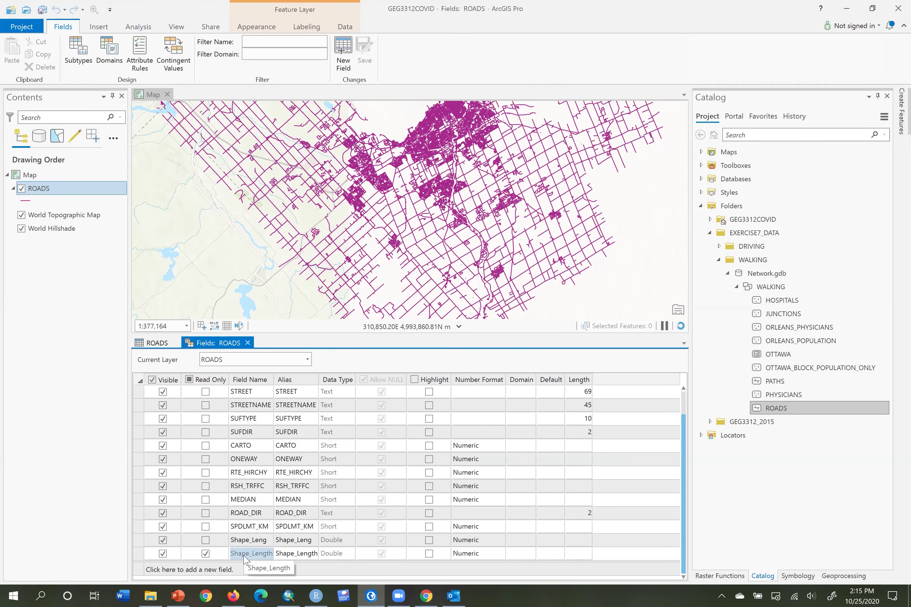
left_click(179, 570)
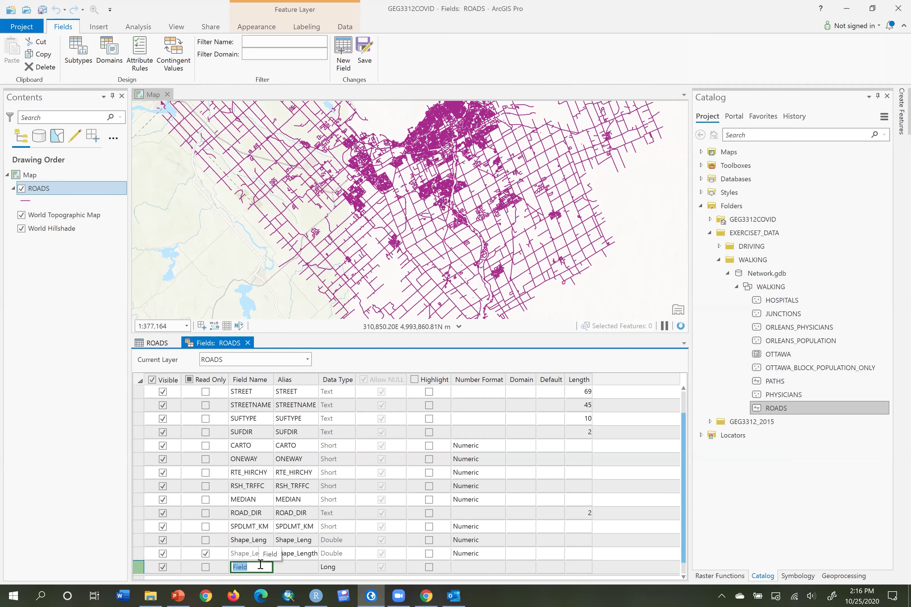
type("WALKTIME")
key("Return")
left_click(351, 557)
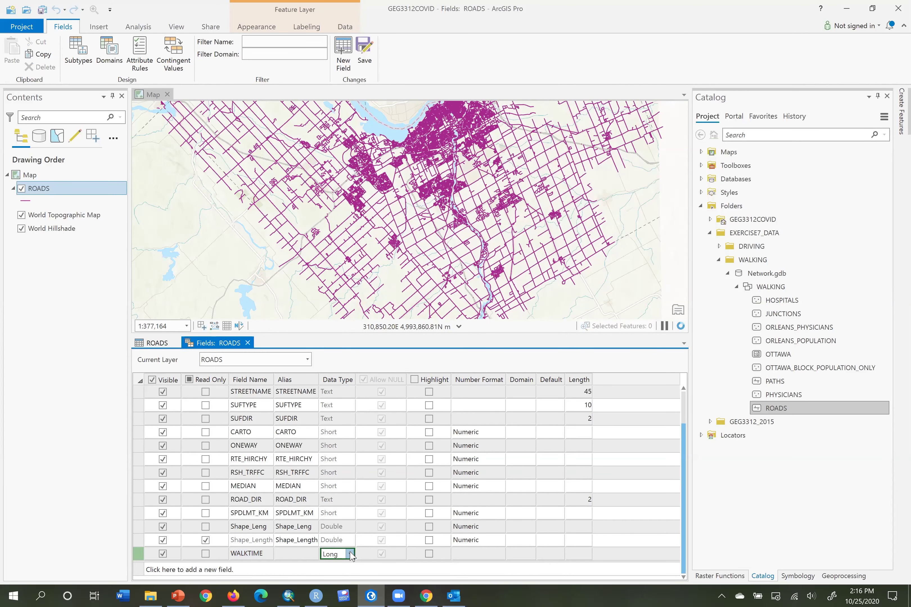
left_click(351, 557)
left_click(344, 490)
key("ctrl+s")
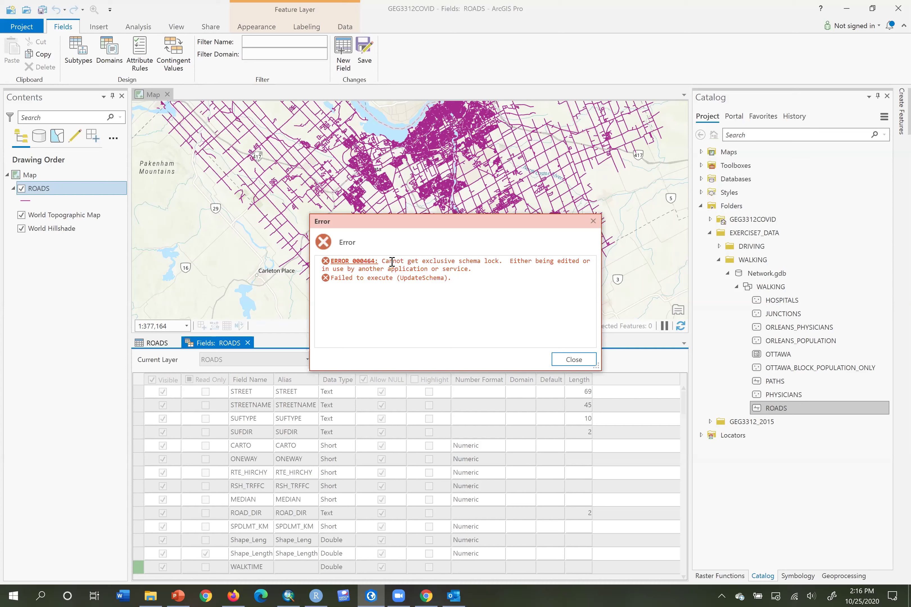
Close ArcMap without saving its changes, then return to ArcGIS Pro and save the new WALKTIME field.
left_click_drag(383, 261, 501, 261)
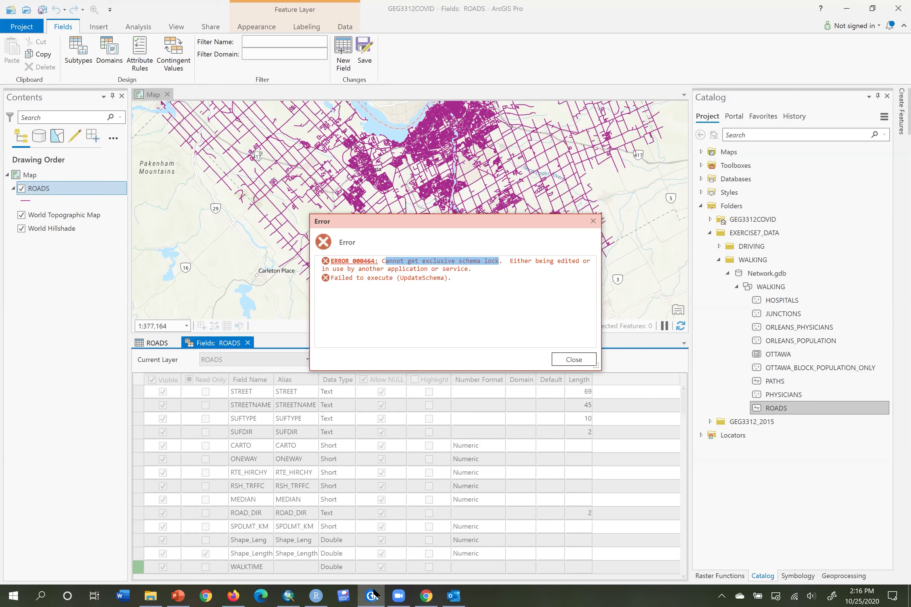
left_click(288, 596)
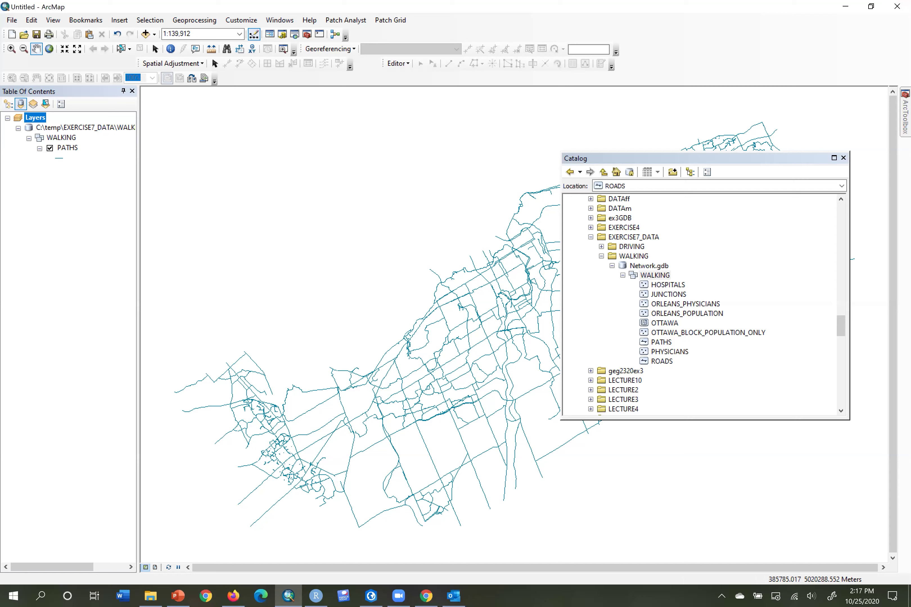
left_click(898, 6)
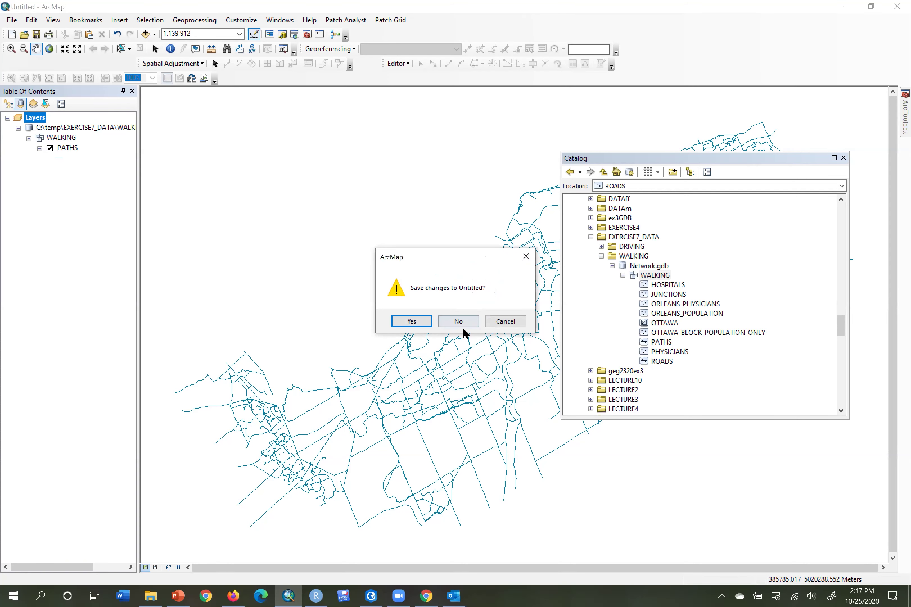
left_click(458, 322)
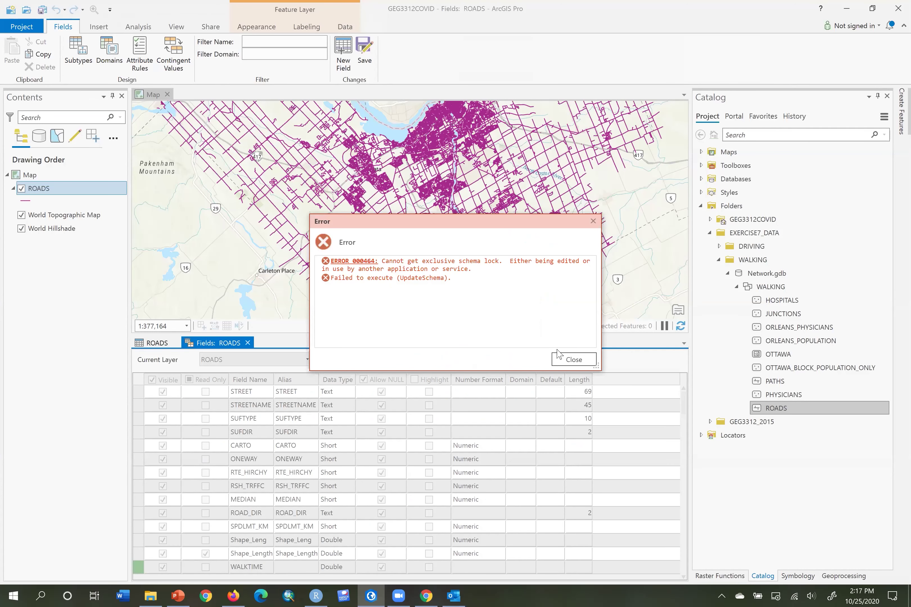
left_click(573, 360)
left_click(367, 58)
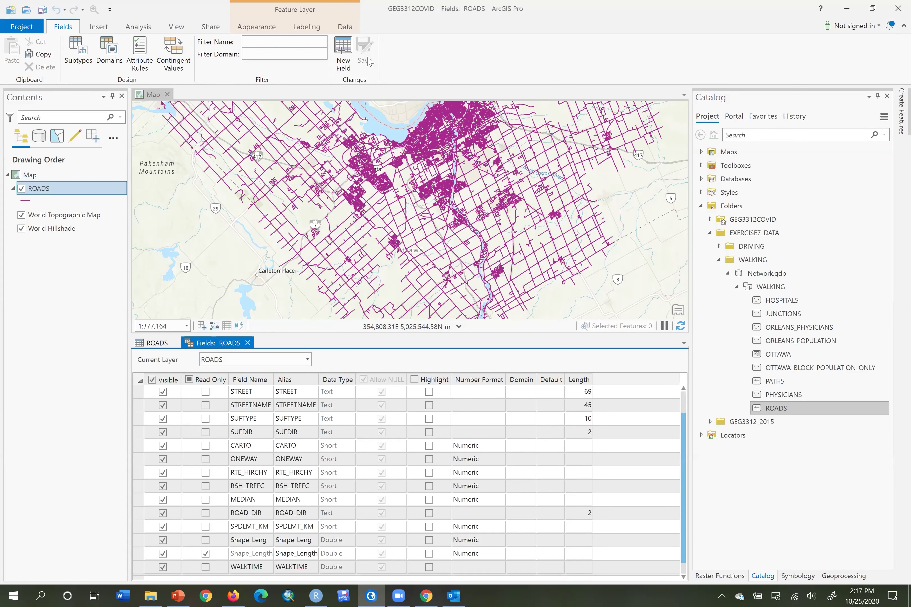
Return to the ROADS attribute table and open Calculate Field for the WALKTIME field.
left_click(158, 344)
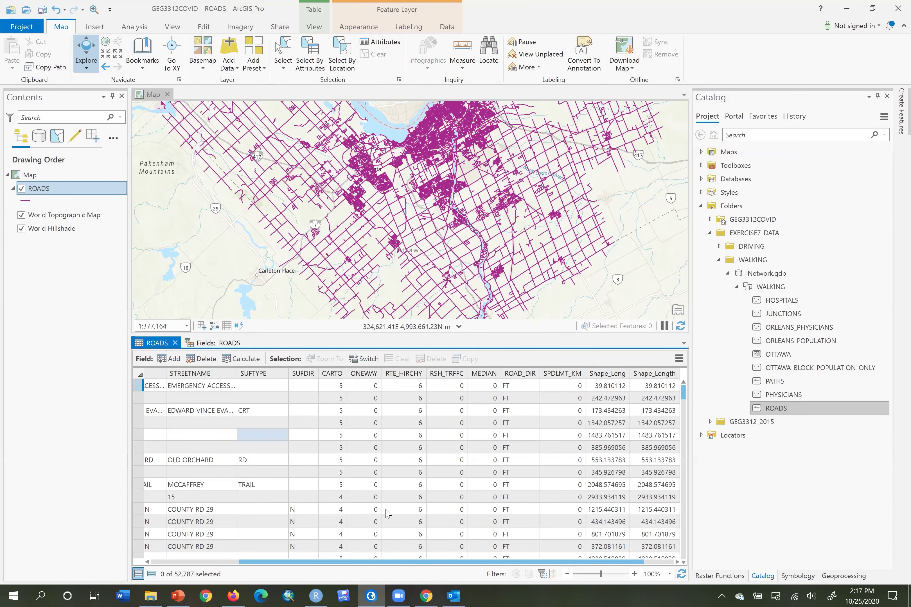
left_click_drag(417, 563, 447, 564)
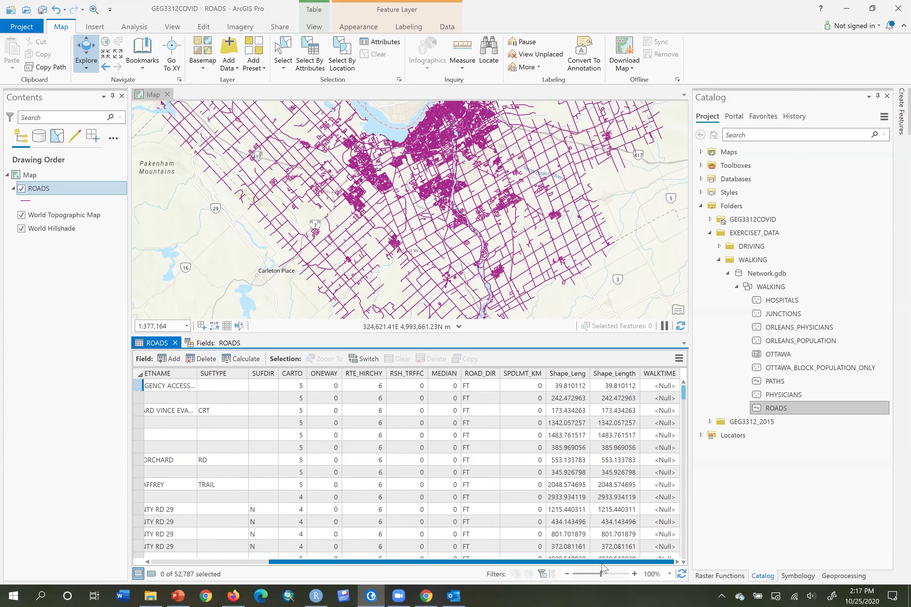
right_click(665, 376)
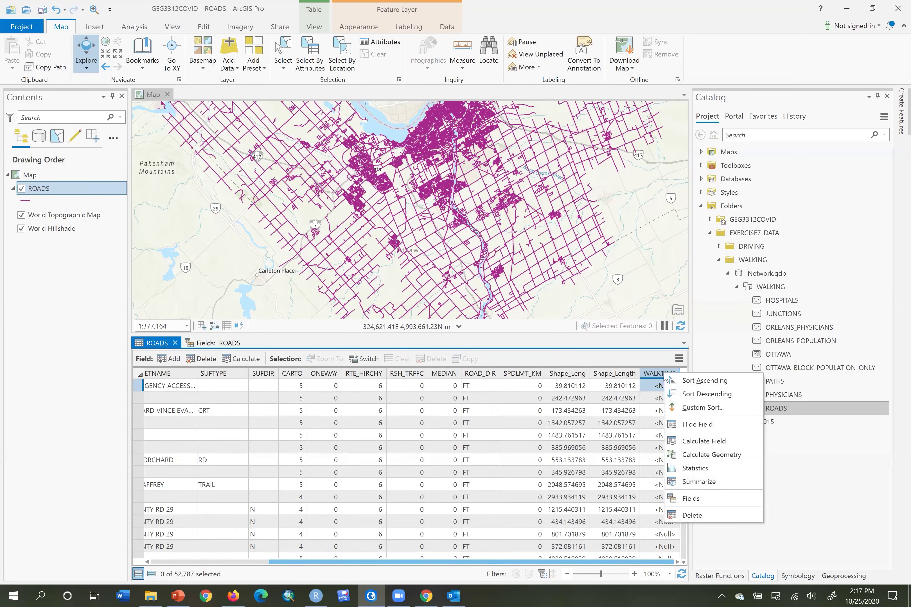
left_click(704, 442)
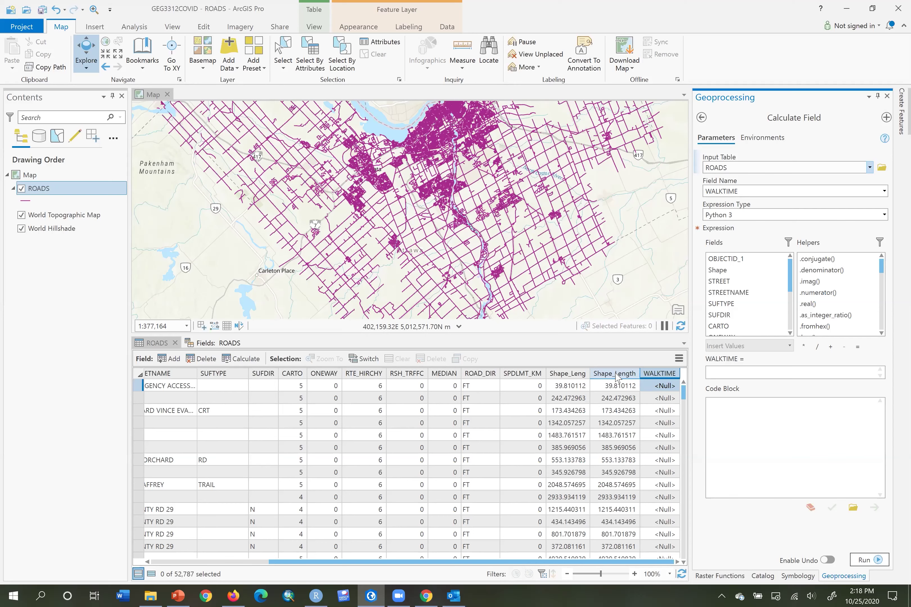
Calculate WALKTIME for the ROADS table with the Python 3 expression 60*( (!Shape_Leng! * 1000)/5 ).
left_click(738, 368)
left_click(739, 372)
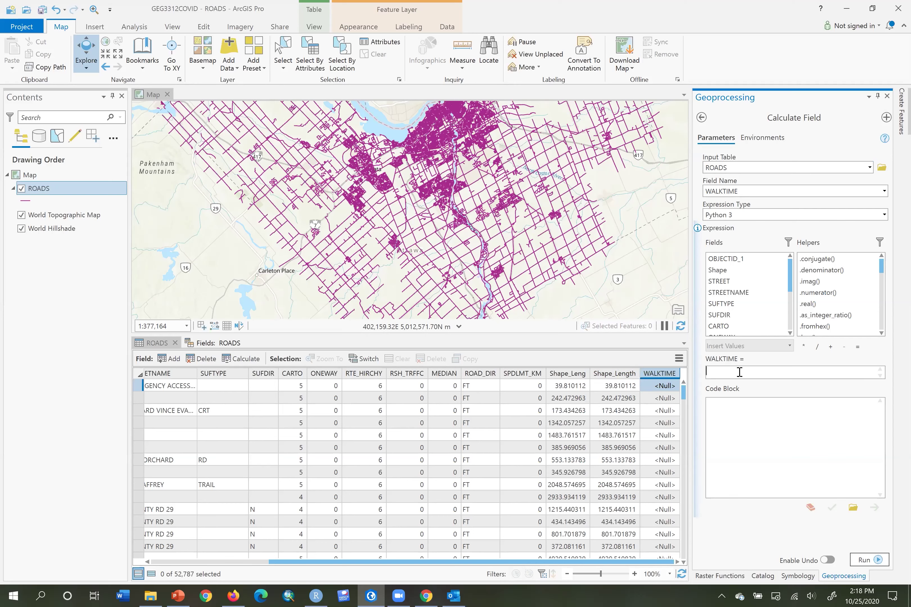
type("60*()")
key("Left")
type("()/5")
left_click_drag(792, 278, 796, 331)
double_click(742, 308)
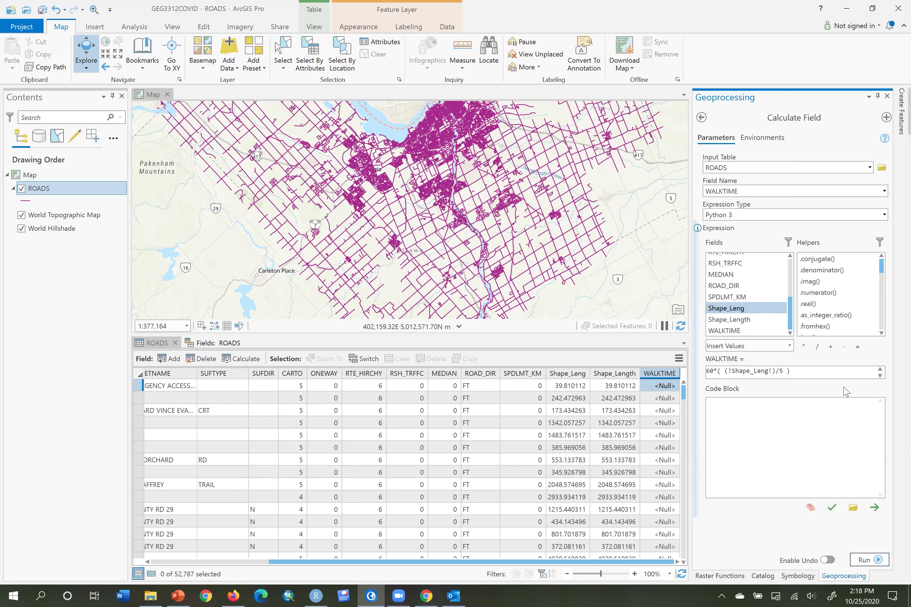
left_click(771, 373)
type("* 1000")
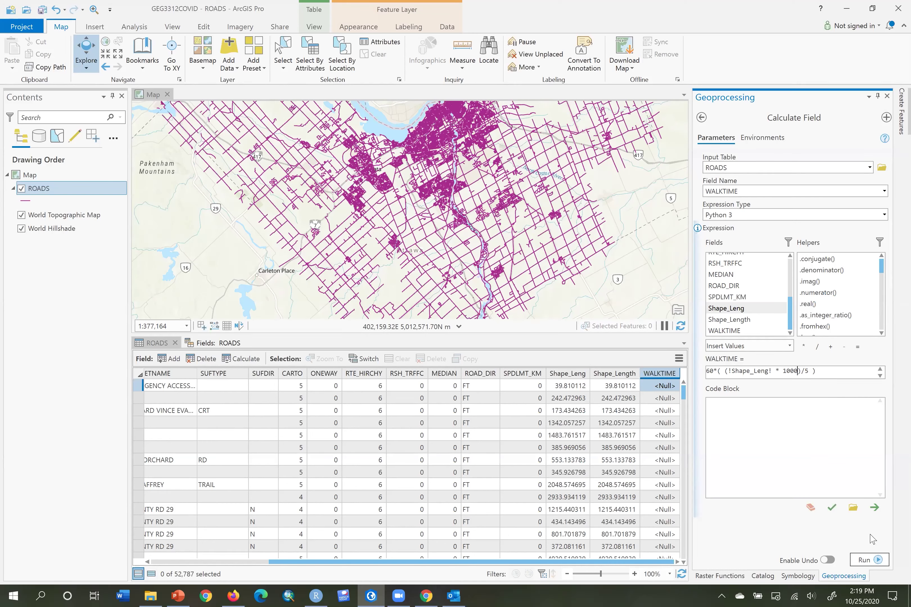
left_click(874, 563)
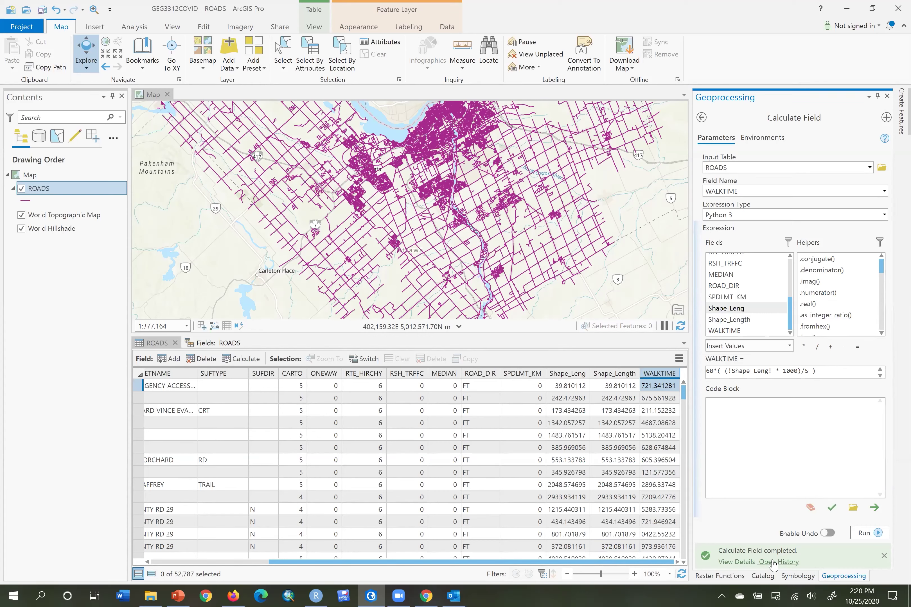
Widen the Shape_Length column and compare the first record's Shape_Length and WALKTIME values in the ROADS table.
mouse_move(773, 564)
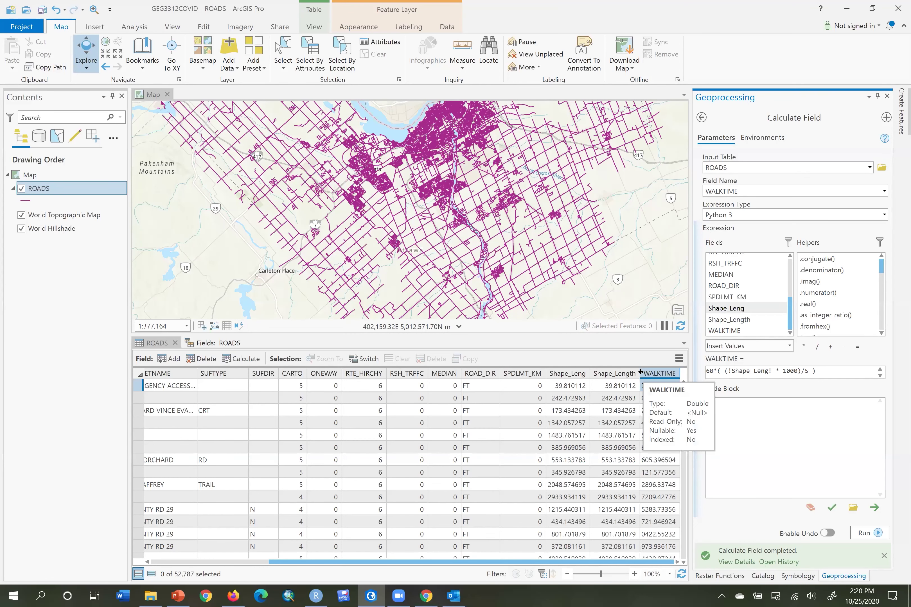
left_click_drag(640, 373, 637, 372)
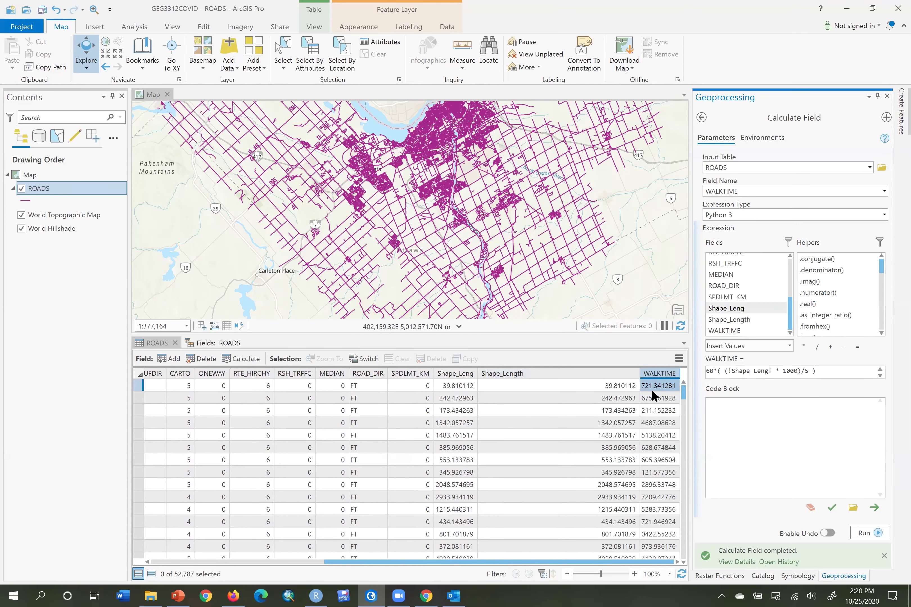
left_click(610, 390)
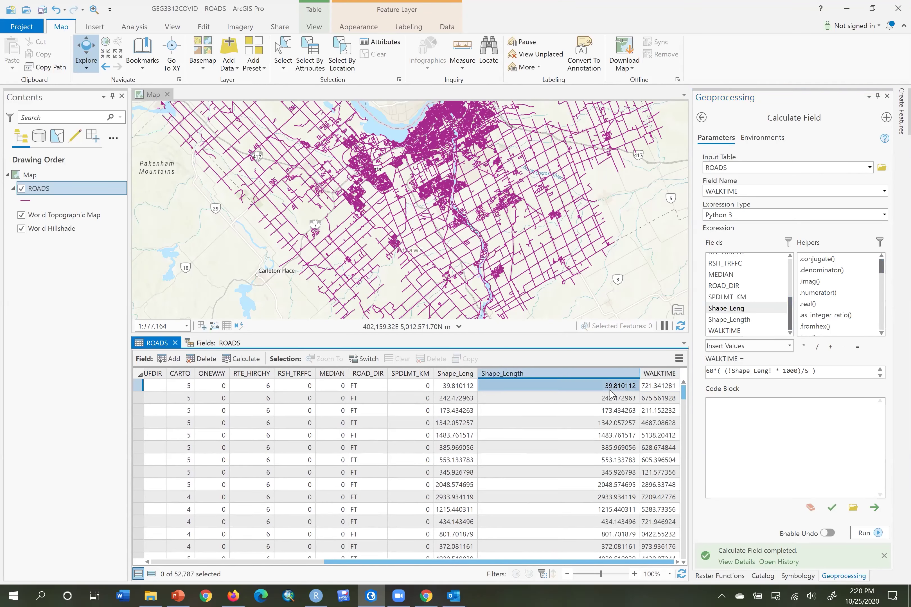
left_click(659, 387)
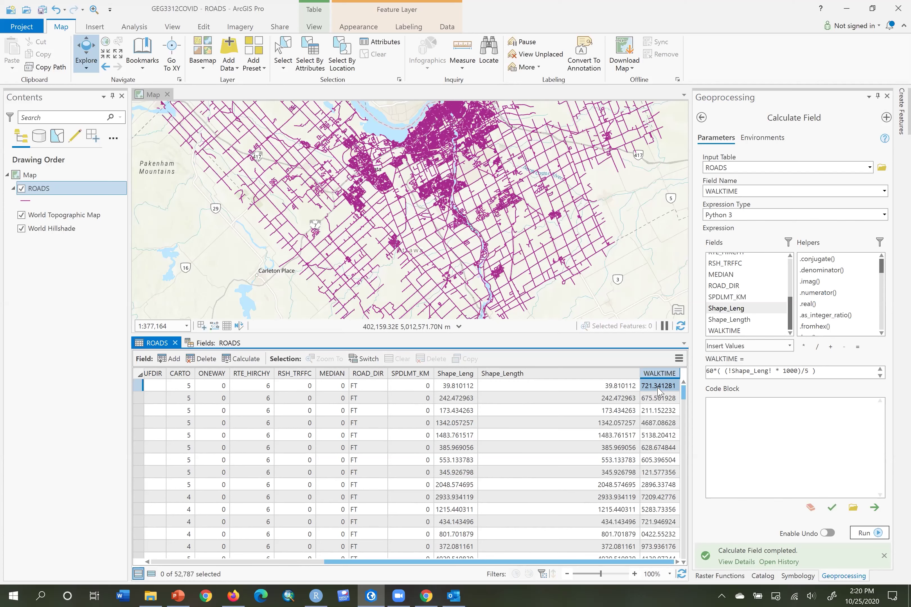
Compare the Shape_Length and WALKTIME values of the second and third records in the ROADS table.
left_click(607, 400)
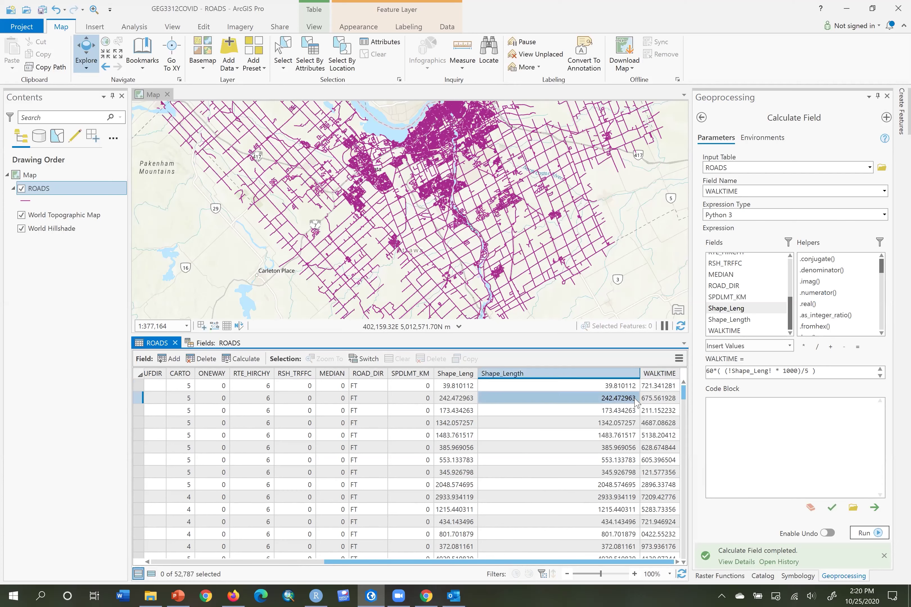
left_click(652, 398)
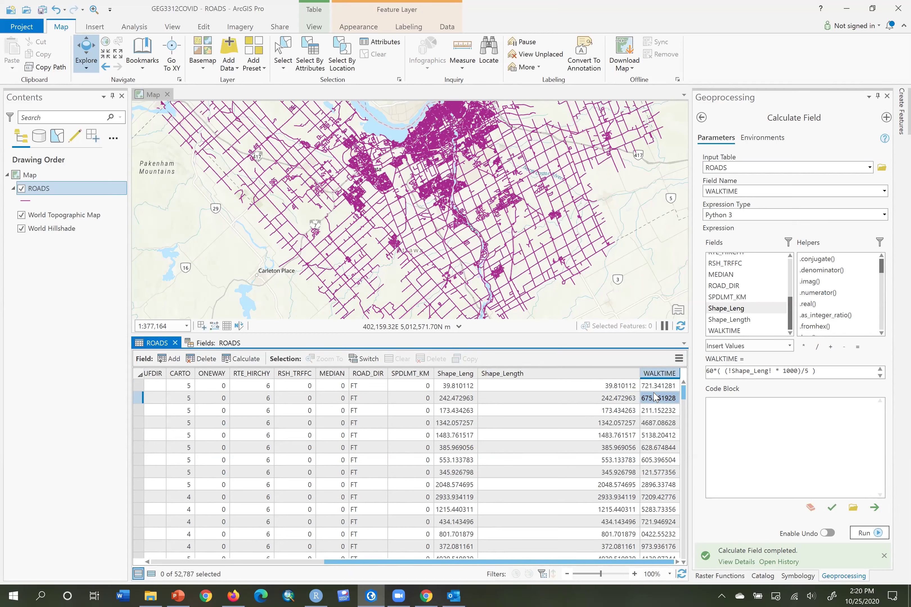
left_click(623, 411)
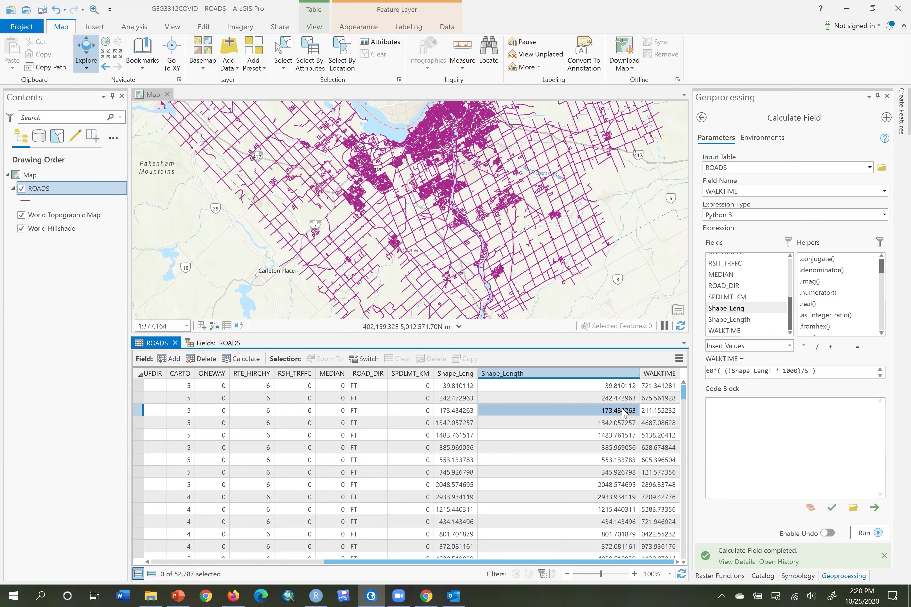
left_click(658, 411)
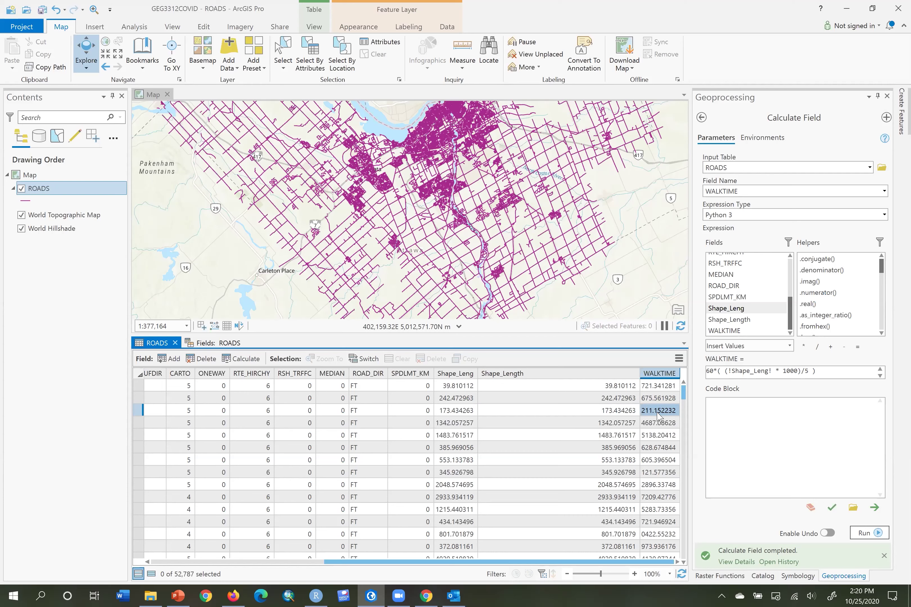
Narrow the Shape_Length column and widen WALKTIME to inspect the first record's full WALKTIME value.
left_click_drag(639, 373, 619, 372)
left_click_drag(680, 373, 697, 377)
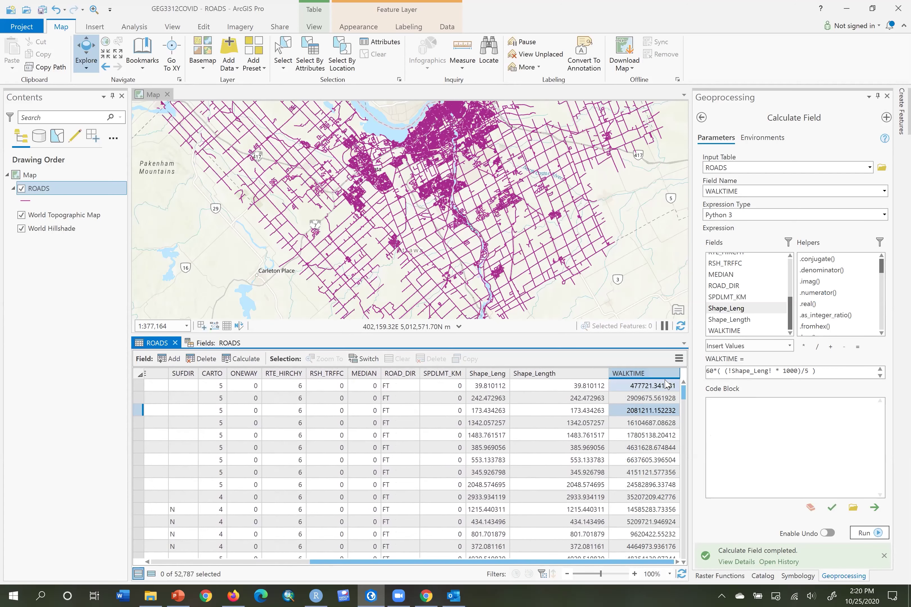
left_click(643, 387)
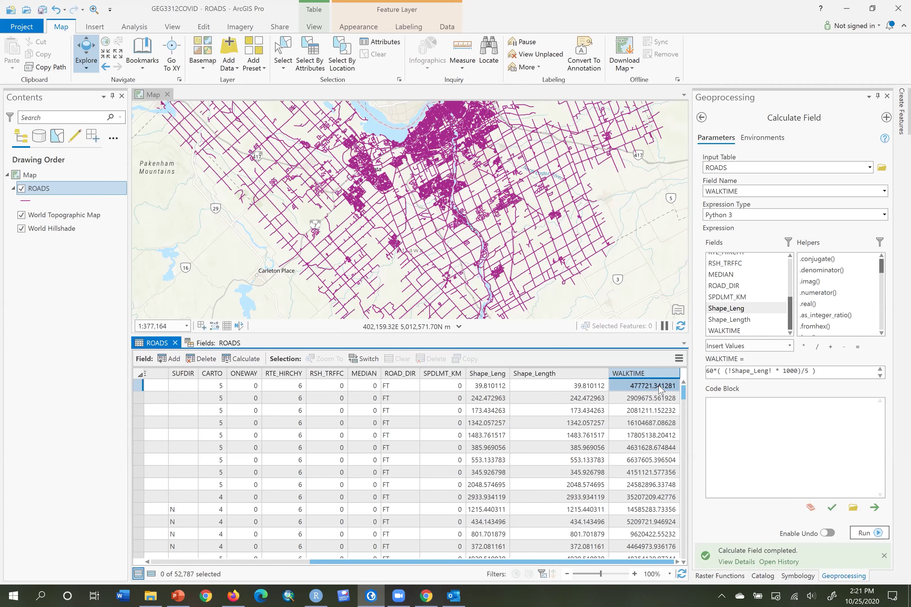
Recalculate the WALKTIME field with the inverted expression 60*( 5/(!Shape_Leng! * 1000) ).
left_click(702, 387)
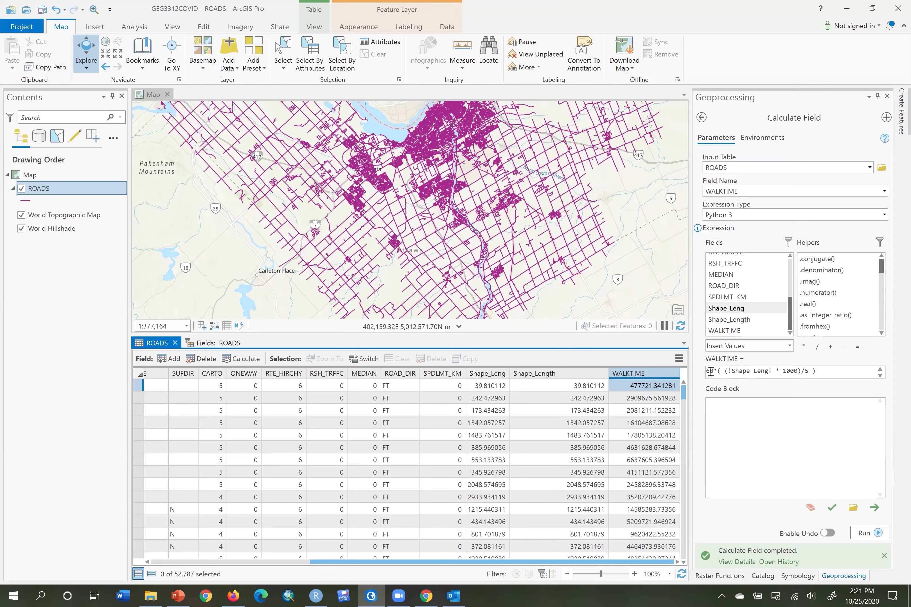
key("ctrl+a")
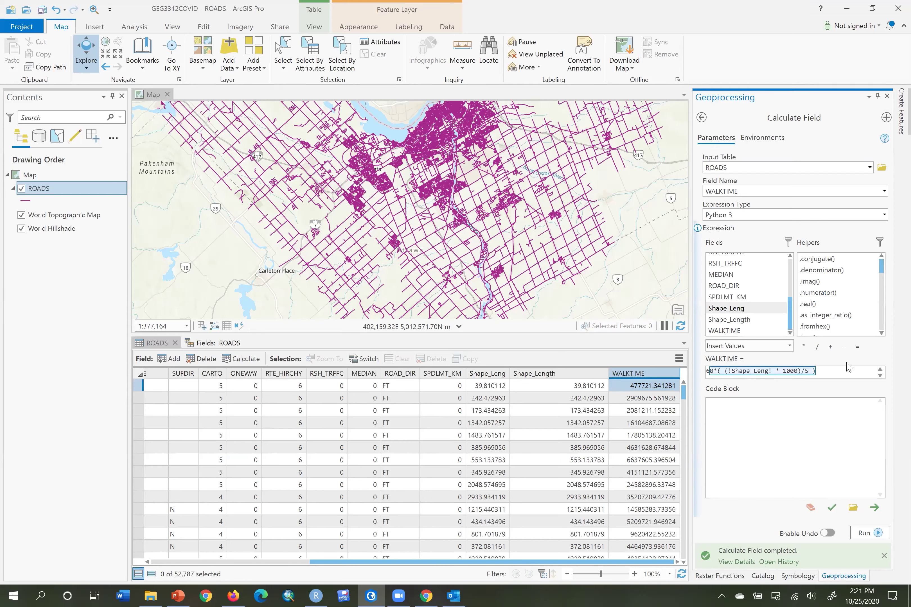
left_click(837, 373)
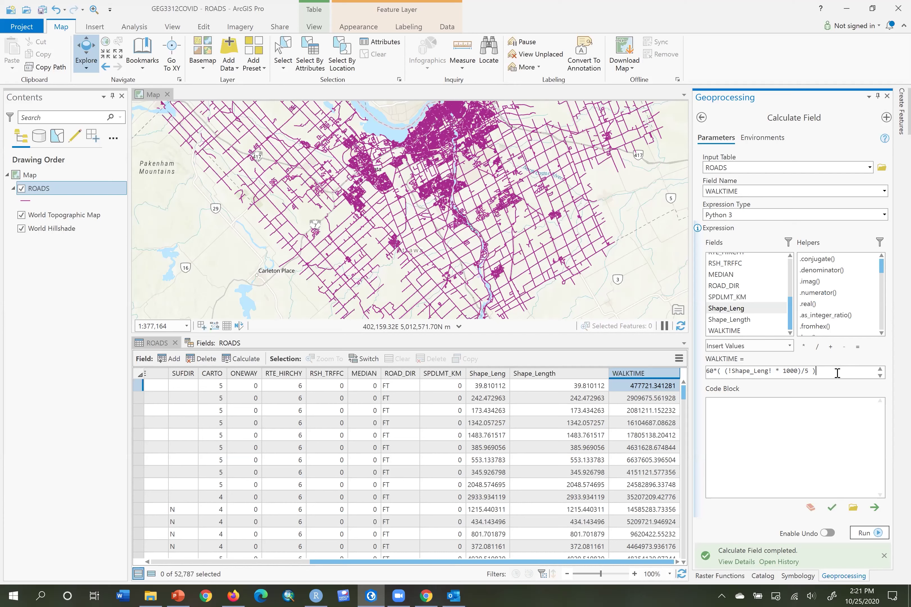
left_click(808, 371)
key("BackSpace")
key("BackSpace")
left_click(723, 371)
type("5/")
left_click(878, 534)
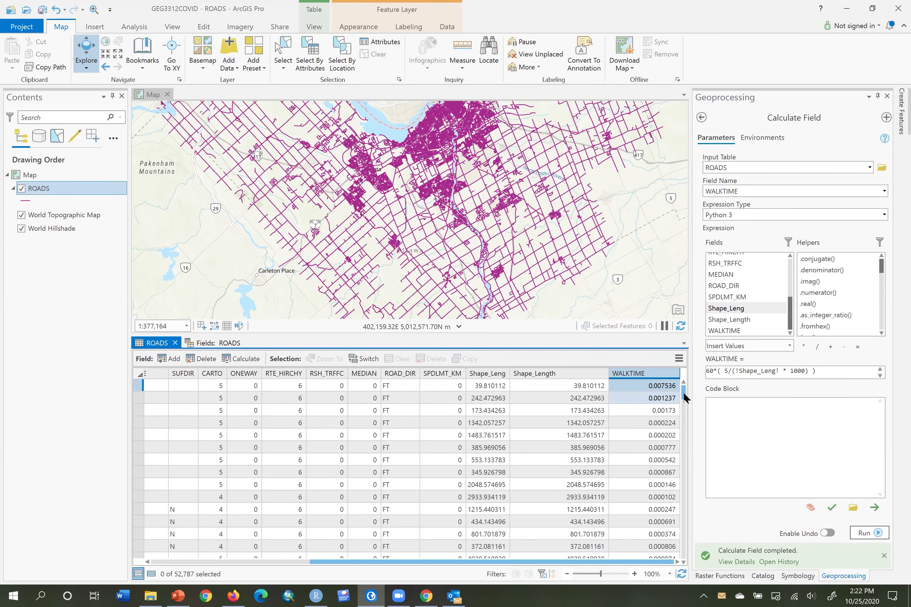
Compare Shape_Length with WALKTIME for a record further down the ROADS table and for the first, second and fourth records.
left_click_drag(683, 399, 683, 420)
left_click(574, 423)
left_click(639, 424)
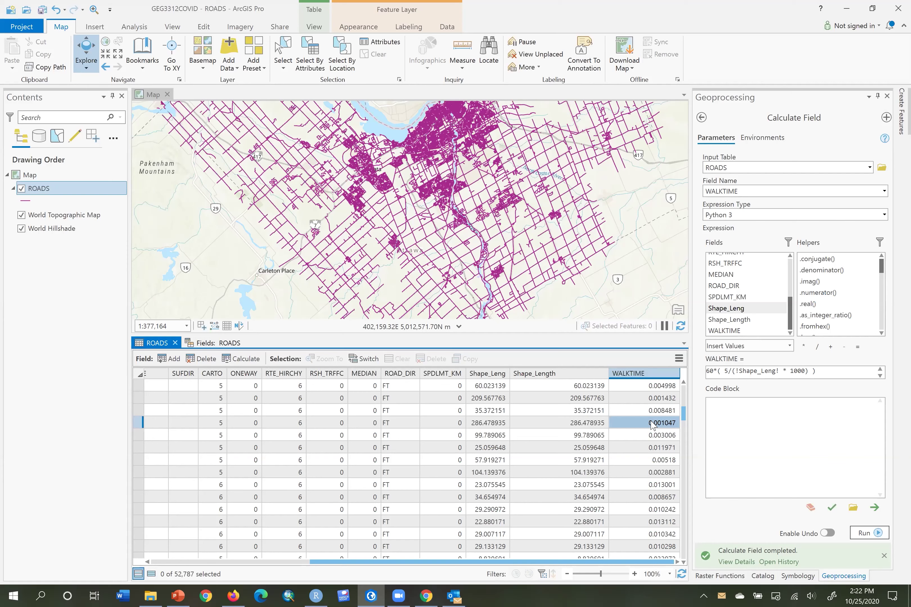
left_click_drag(684, 416, 683, 380)
left_click(610, 386)
left_click(647, 387)
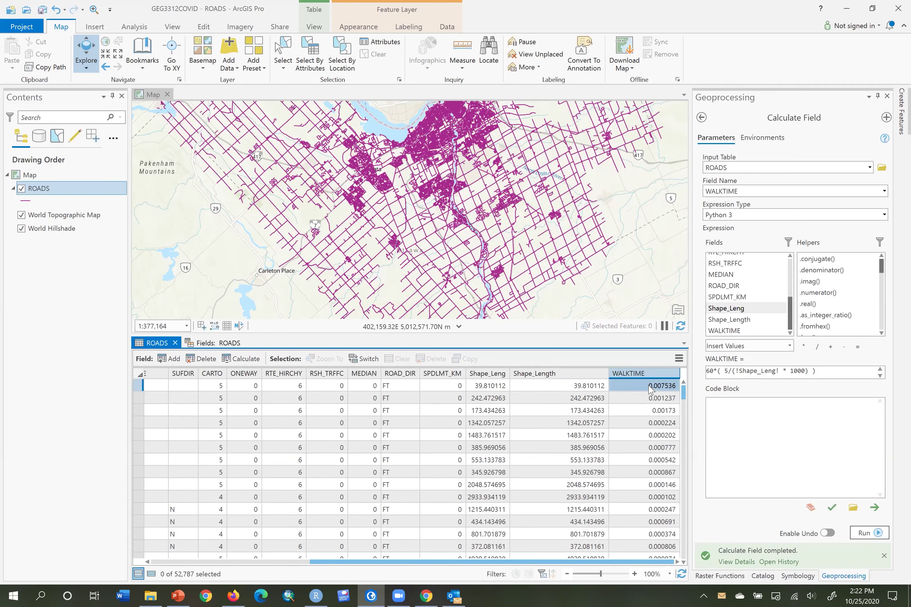
left_click(646, 399)
left_click(644, 424)
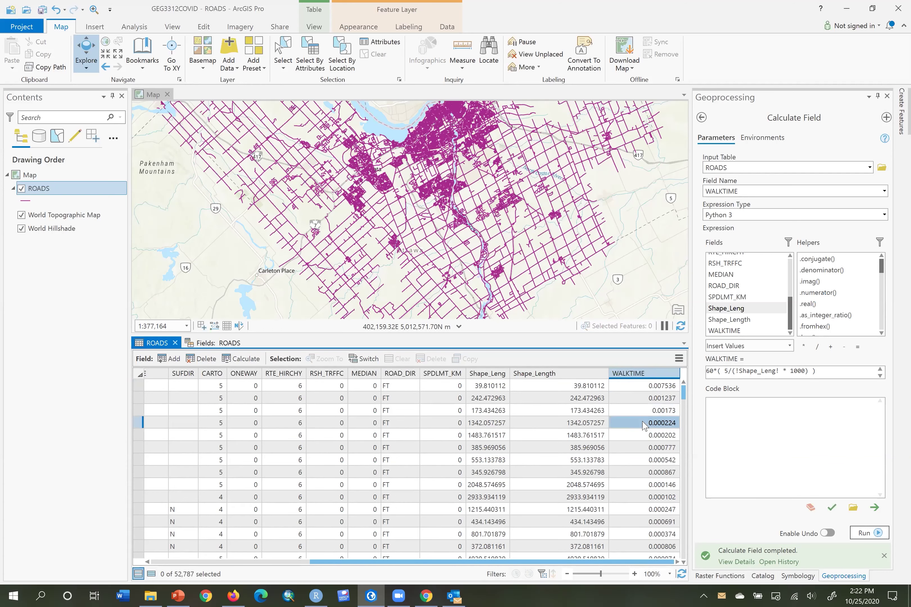
left_click(606, 424)
left_click(672, 423)
left_click(668, 423)
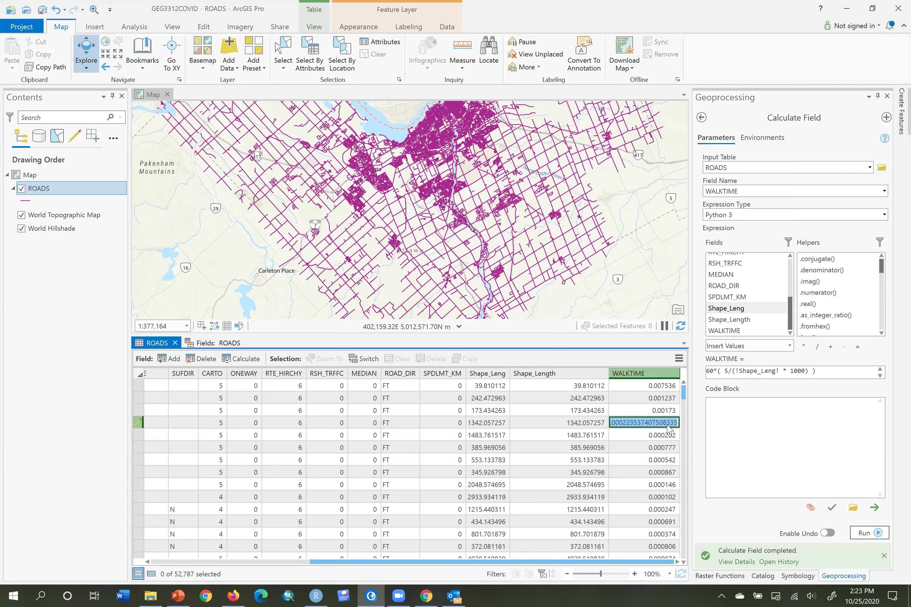
Check the walking-time formula on slide 22 in PowerPoint, then return to ArcGIS Pro and review the expression and first record's Shape_Length.
left_click(175, 596)
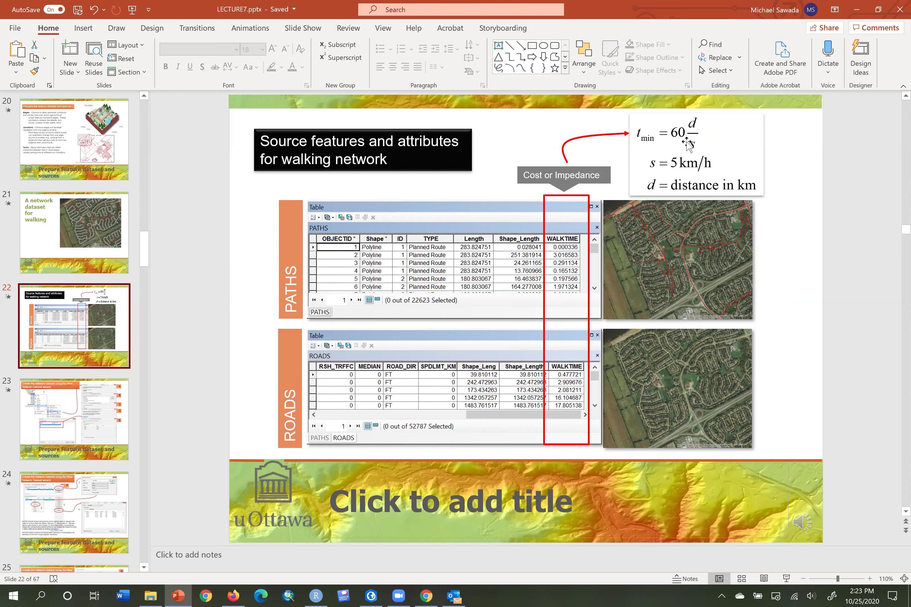
key("alt+Tab")
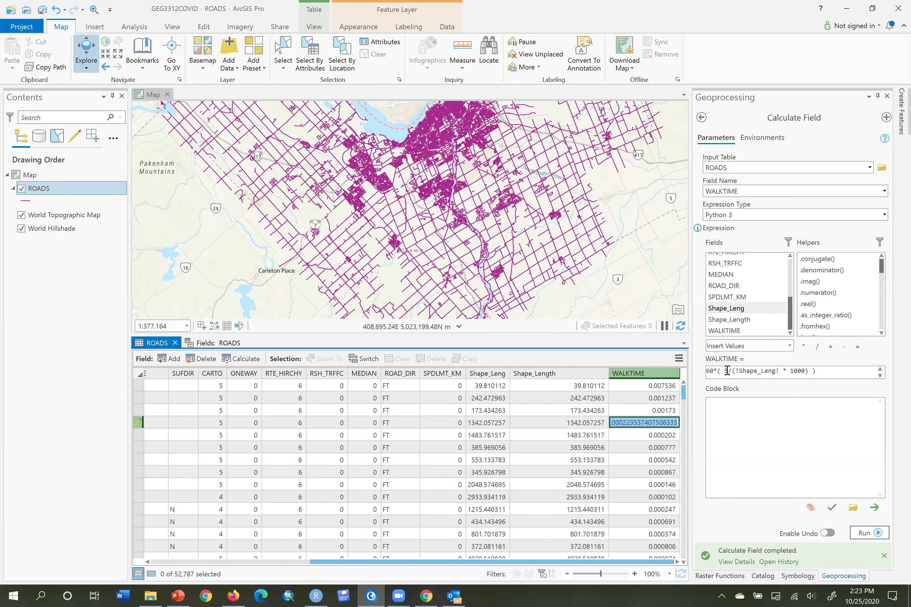
left_click(728, 371)
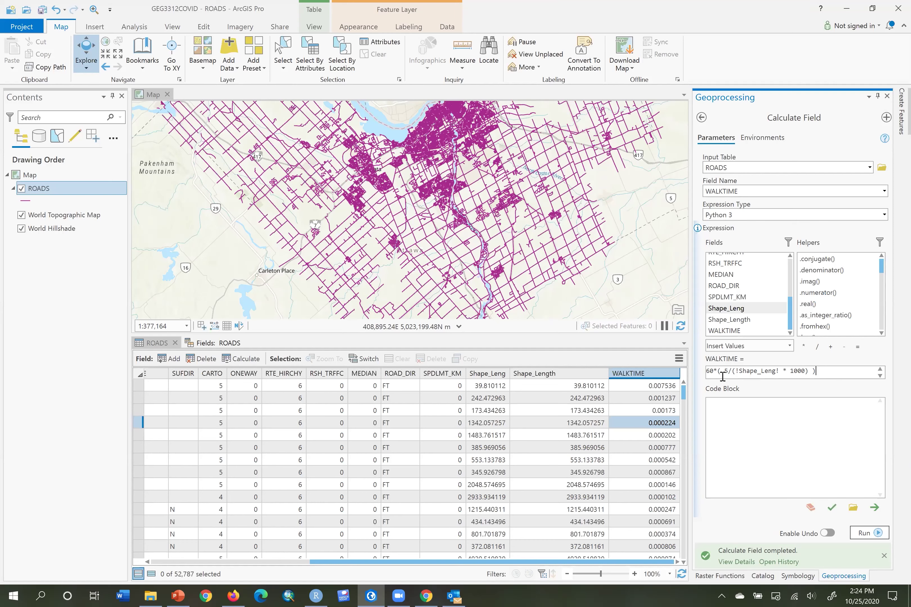
left_click(580, 388)
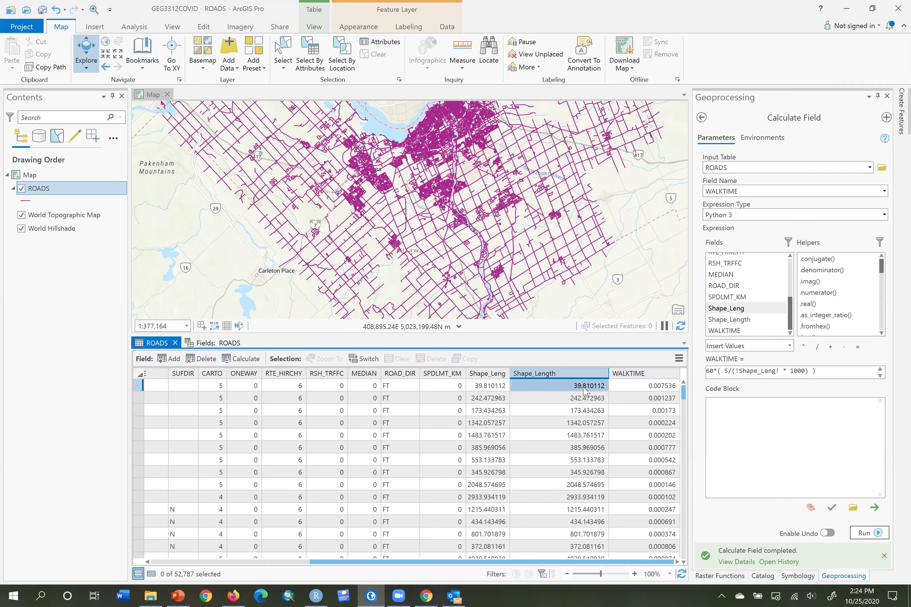
Recalculate WALKTIME with the length divided by 1000, using the expression 60*( 5/(!Shape_Leng!/1000) ), and inspect the first record.
left_click(737, 371)
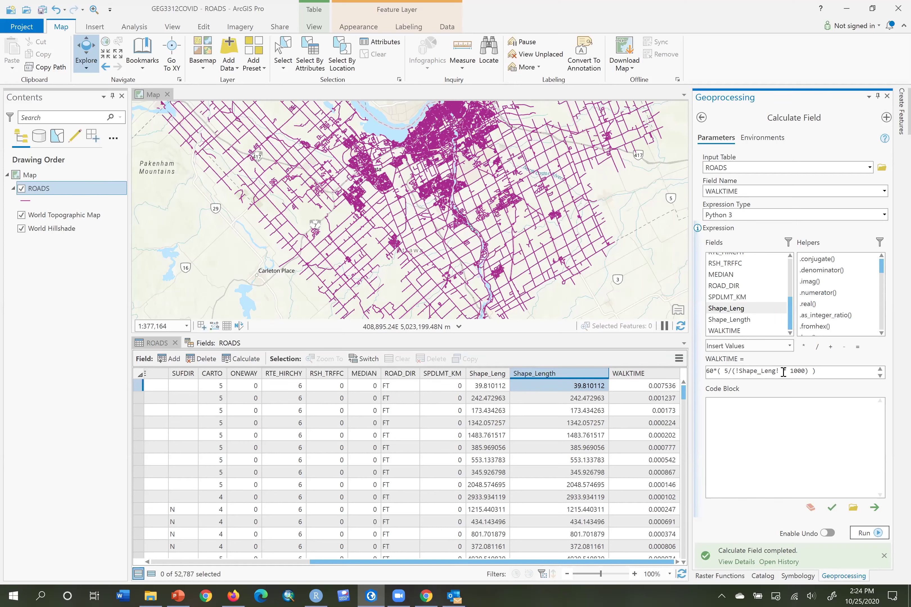
left_click_drag(785, 371, 779, 371)
type("/")
key("Delete")
left_click(871, 534)
mouse_move(875, 543)
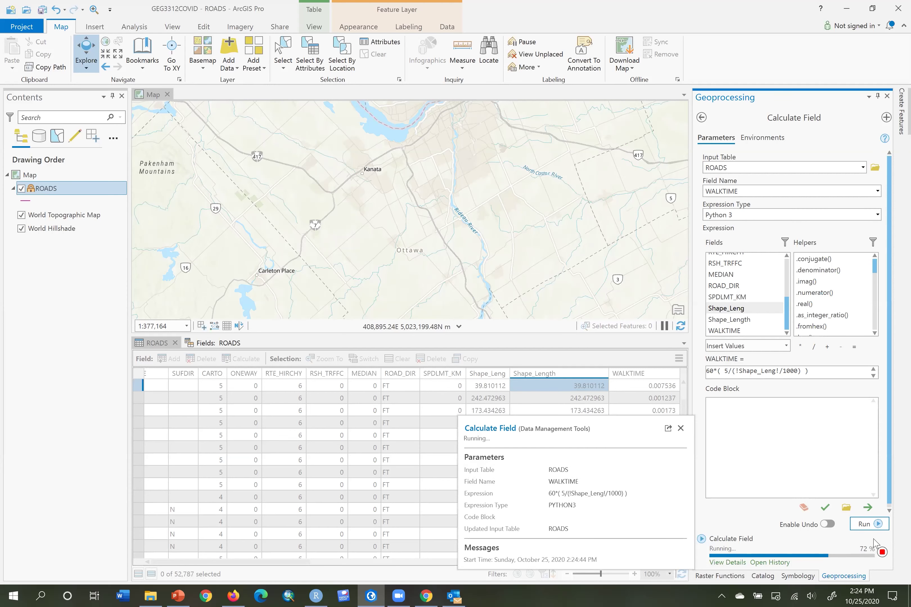
left_click(658, 387)
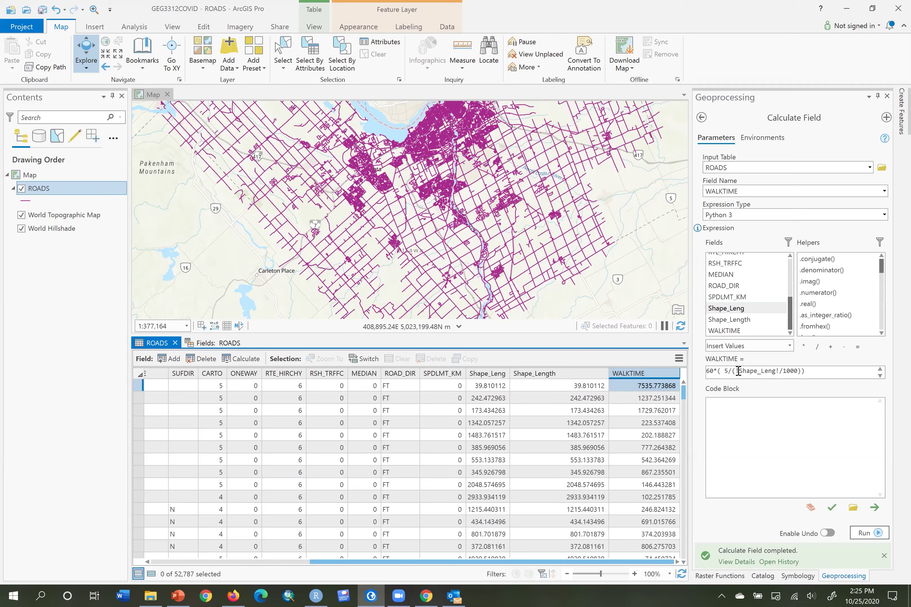
Recheck the walking-time formula in PowerPoint, then recalculate WALKTIME in ArcGIS Pro with the expression 60*( (!Shape_Leng!/1000)/5).
key("alt+Tab")
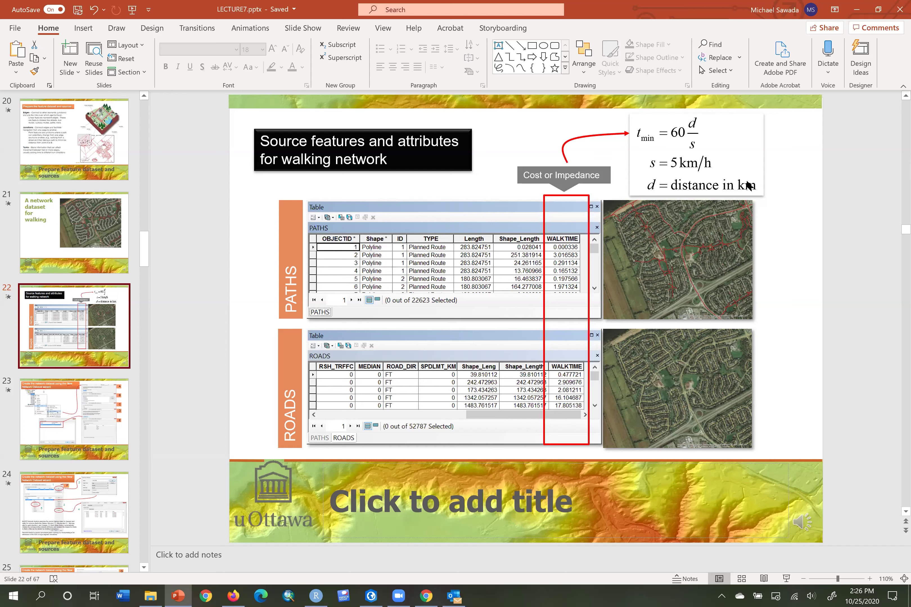
key("alt+Tab")
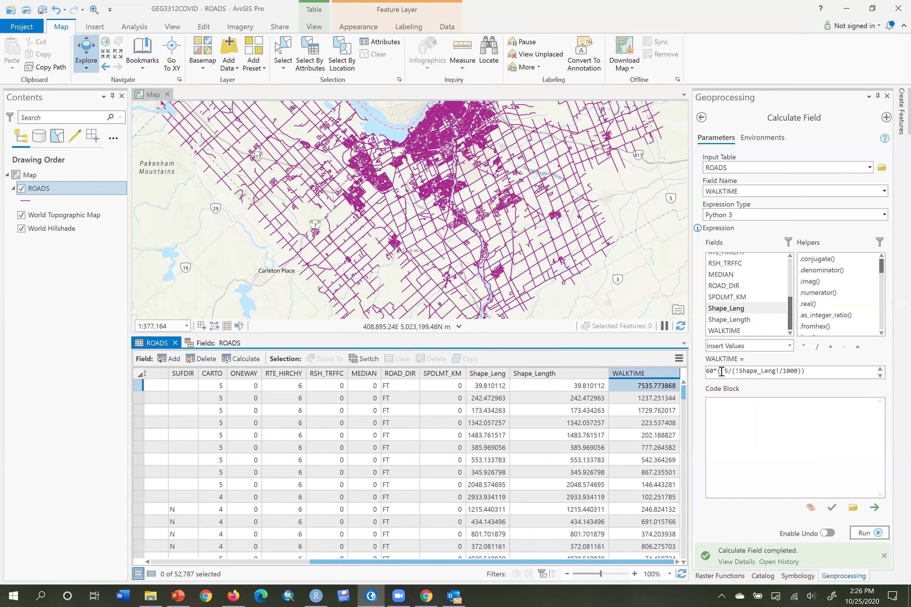
left_click_drag(725, 370, 731, 370)
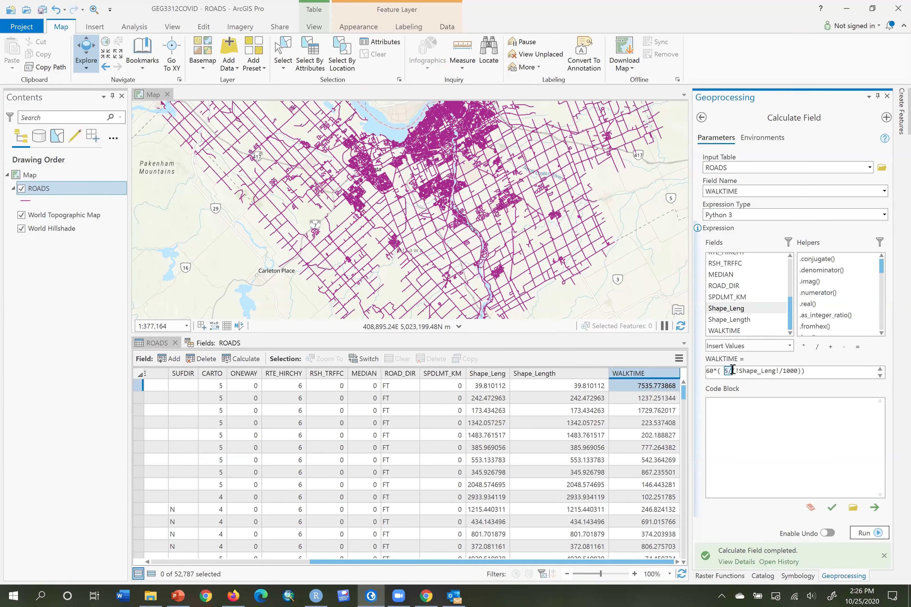
key("BackSpace")
type("/5")
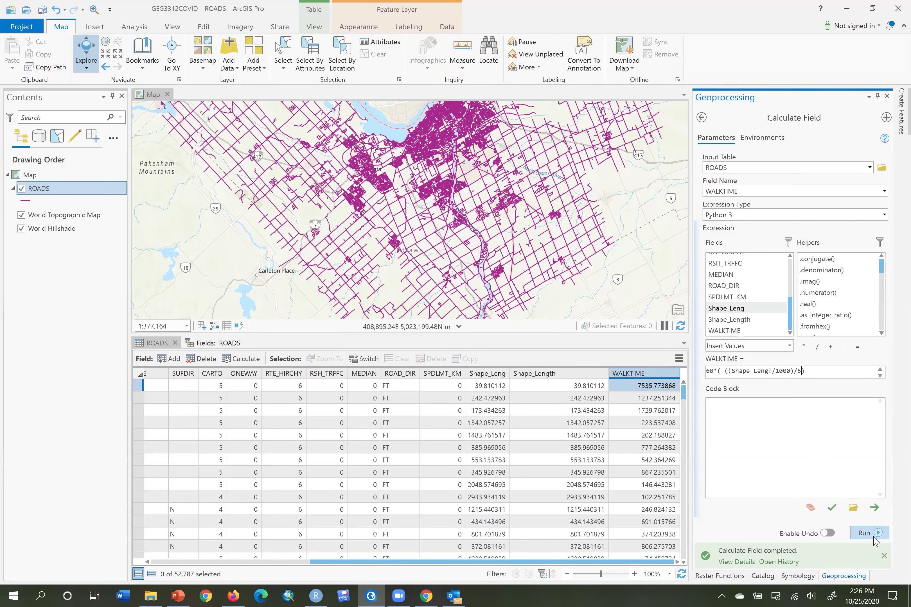
left_click(877, 533)
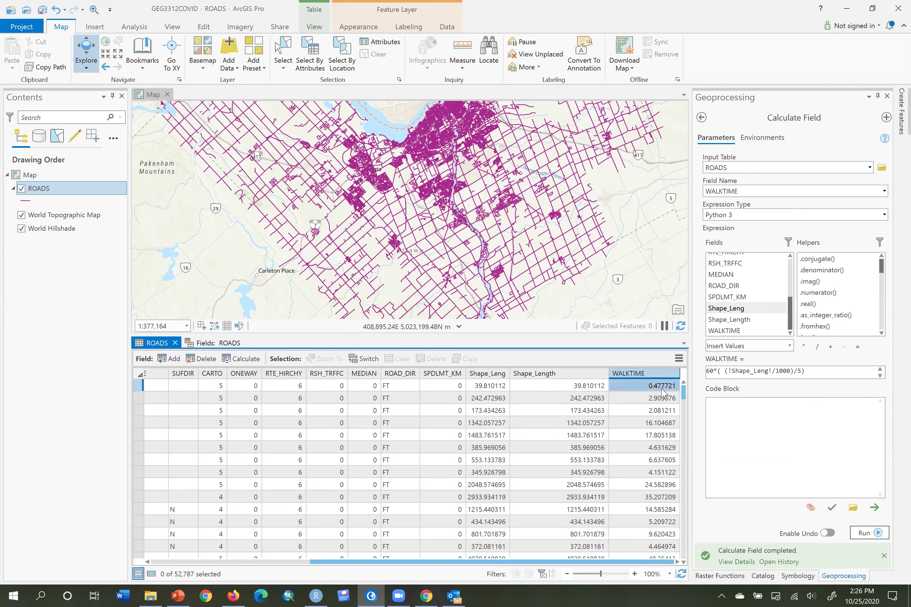
Compare Shape_Length with the recalculated WALKTIME for the first, second and fourth records in the ROADS table.
left_click(570, 389)
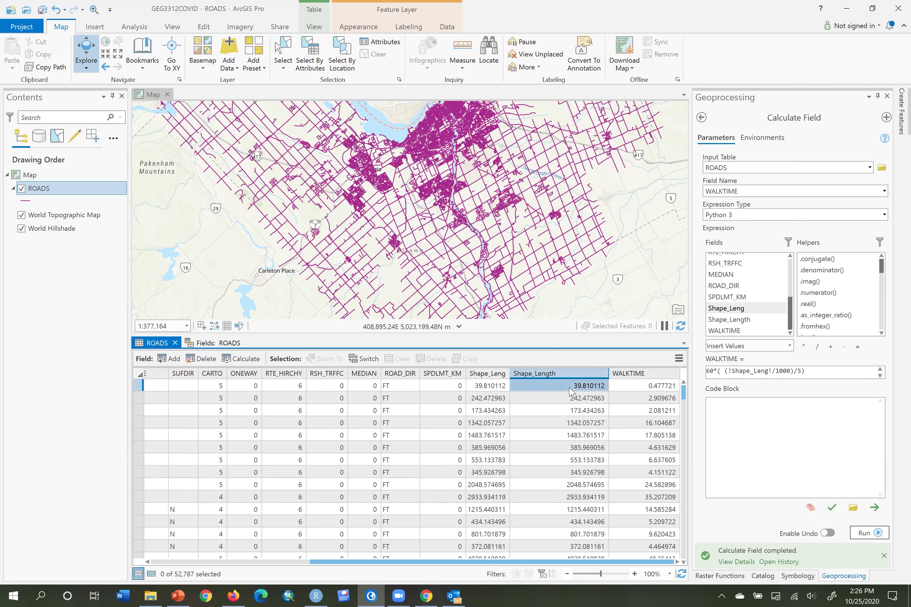
left_click(665, 388)
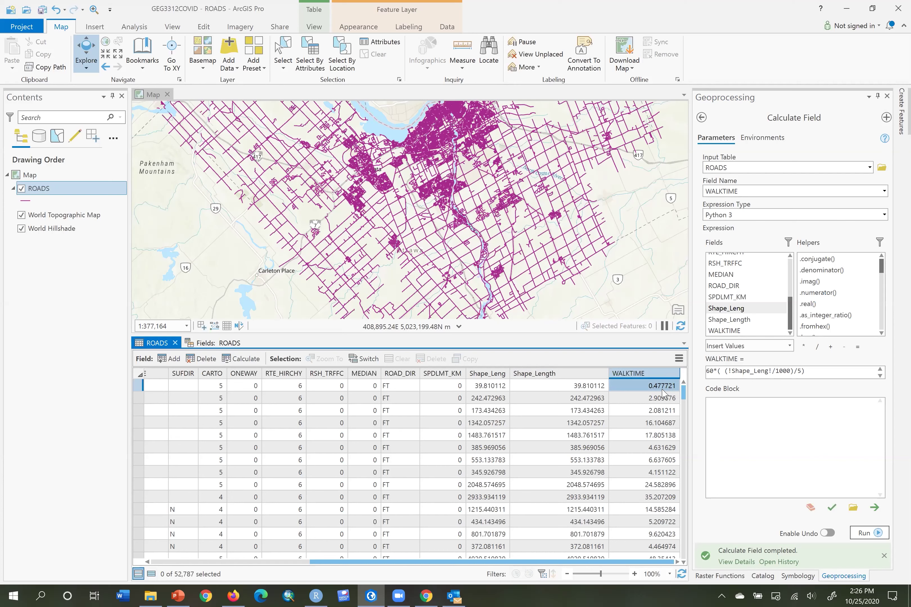
left_click(587, 399)
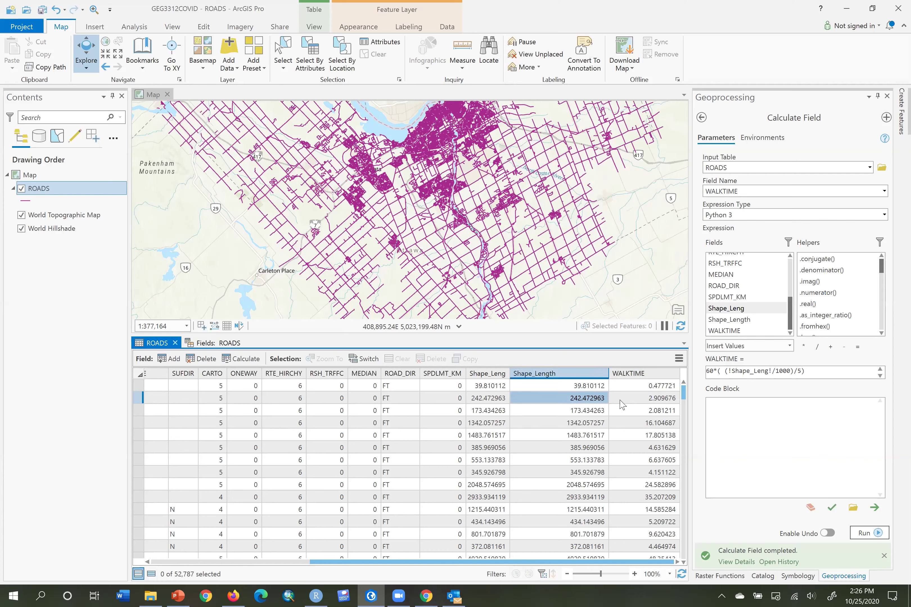
left_click(639, 400)
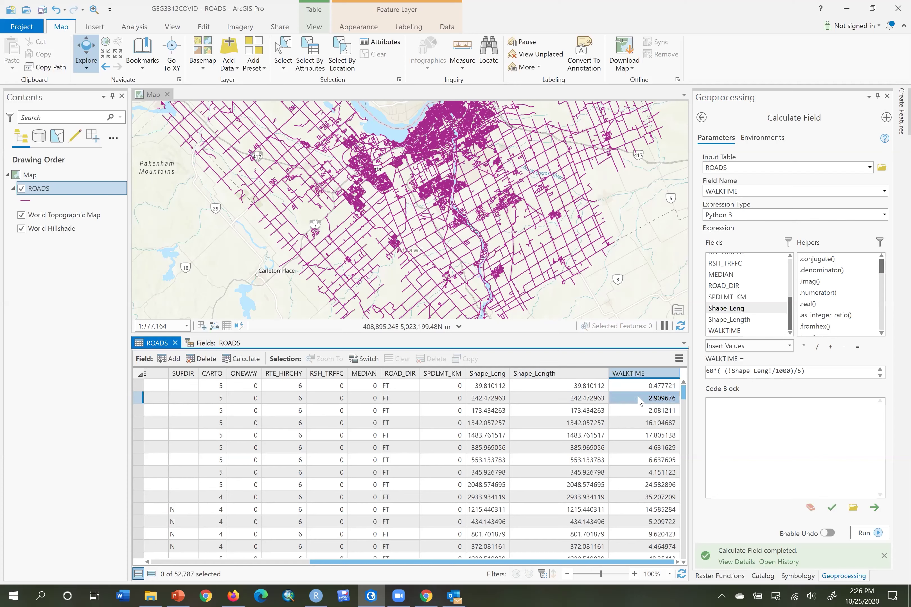
left_click(579, 425)
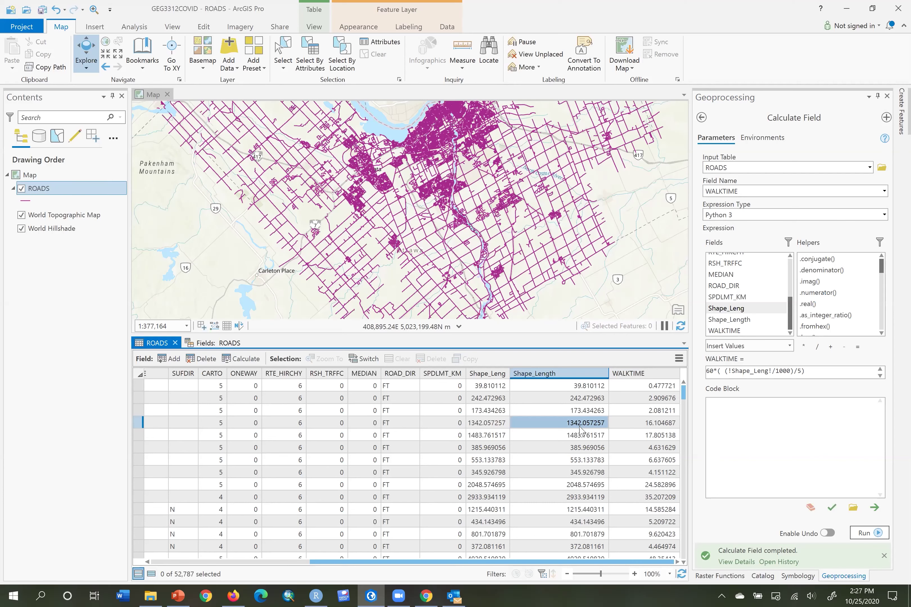
left_click(638, 423)
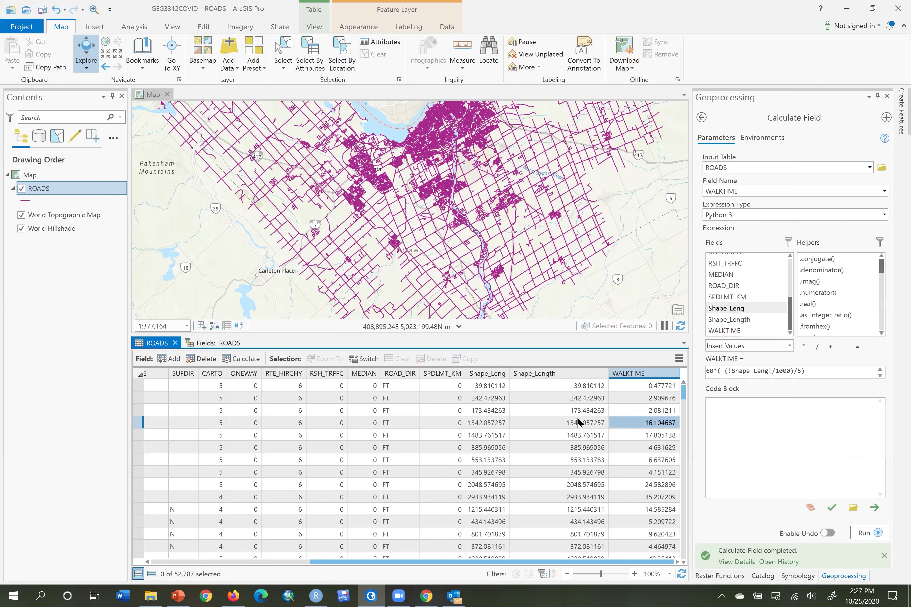
left_click_drag(639, 420, 573, 426)
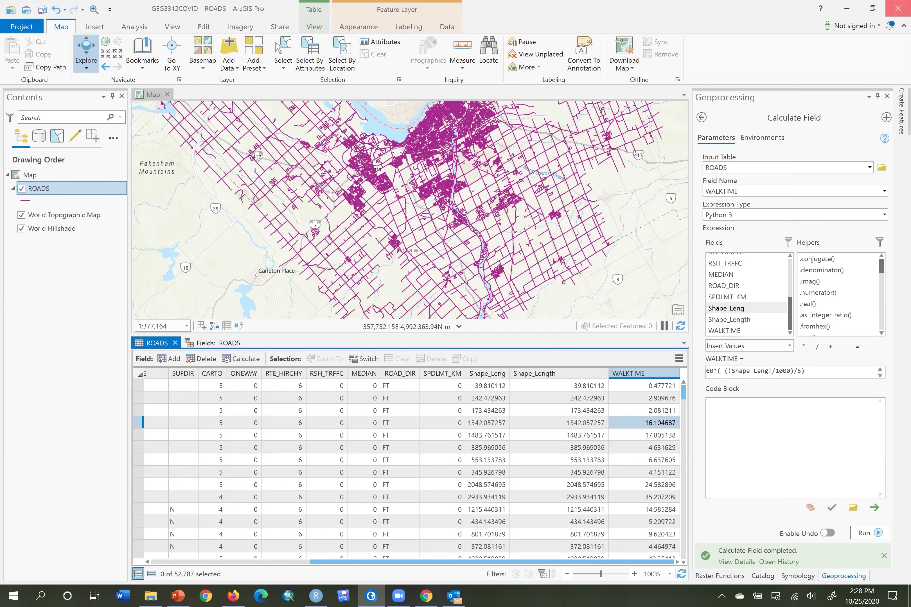
left_click(899, 8)
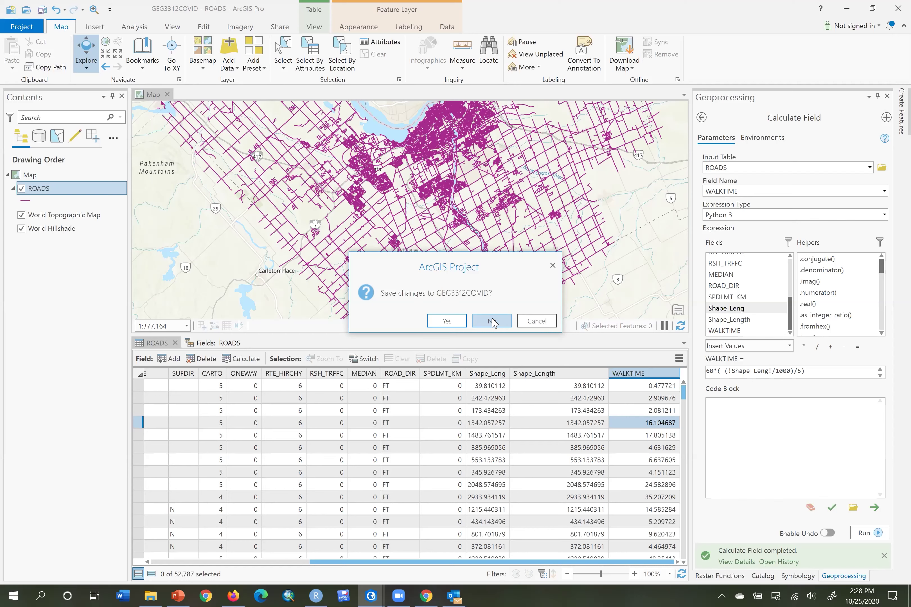
left_click(537, 321)
left_click(829, 371)
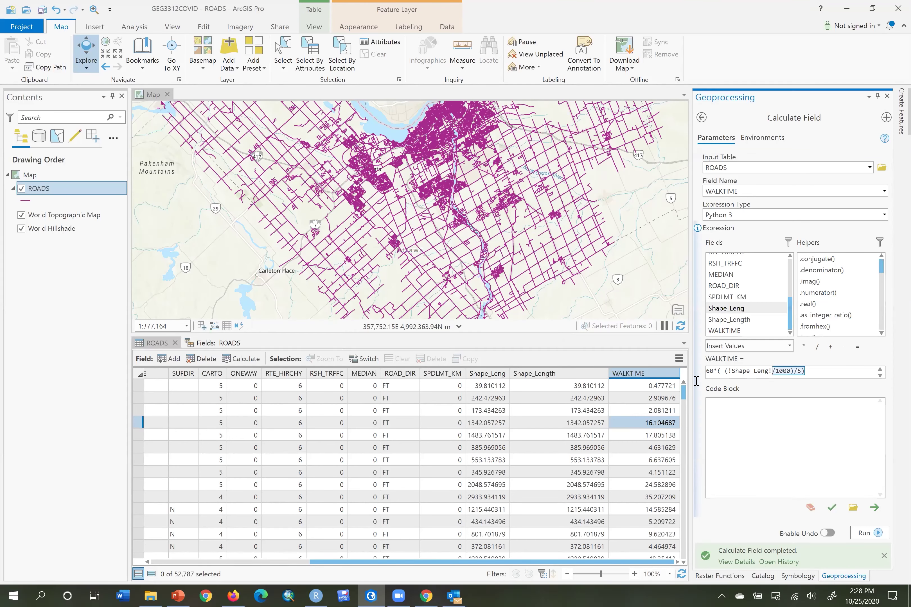
Copy the ROADS walking-time expression, then add the PATHS feature class to the map and open its attribute table.
key("ctrl+a")
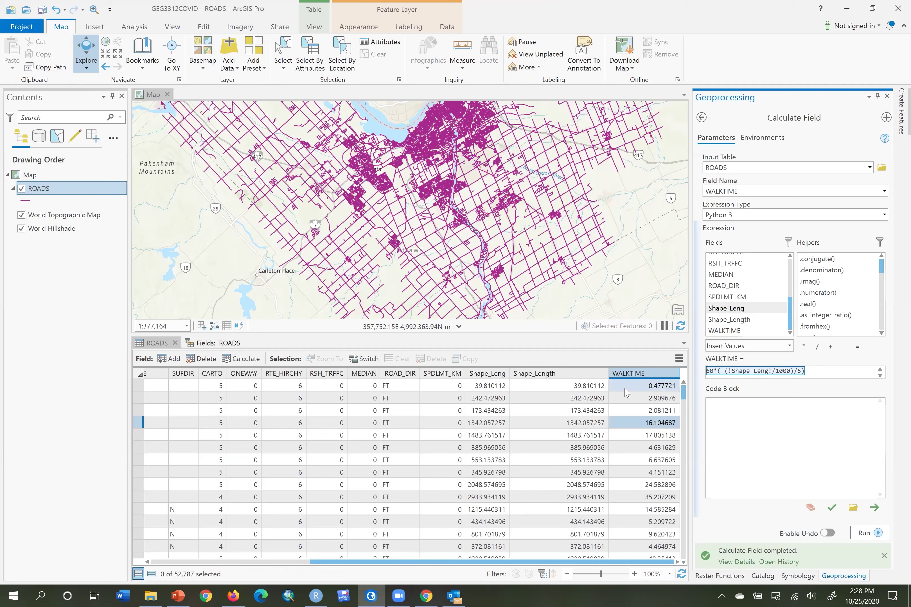
left_click(761, 576)
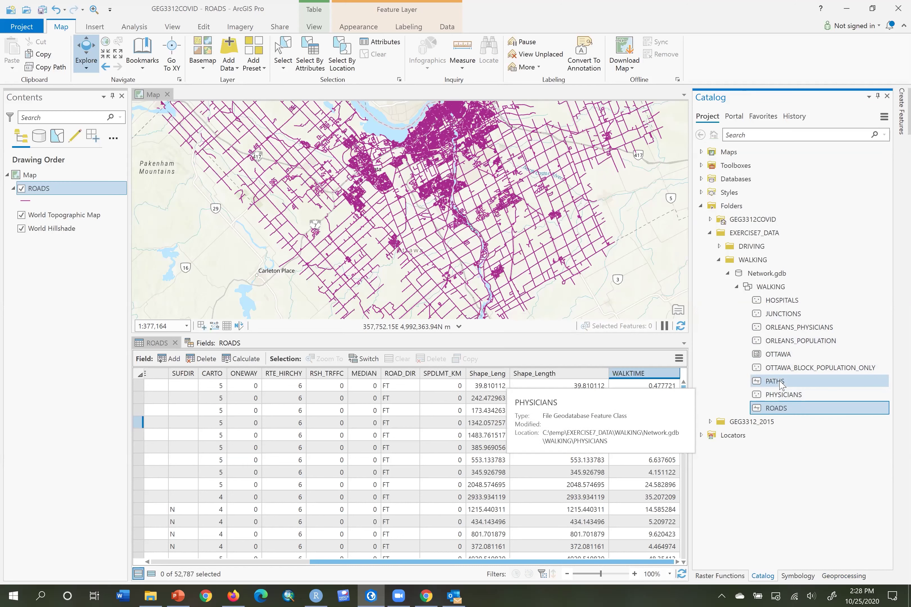
left_click_drag(776, 381, 76, 192)
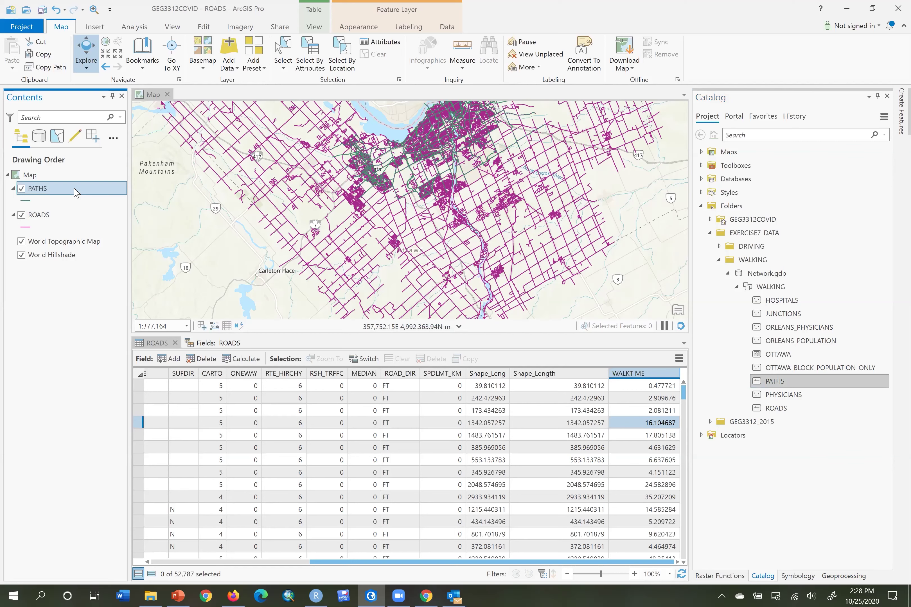
right_click(75, 193)
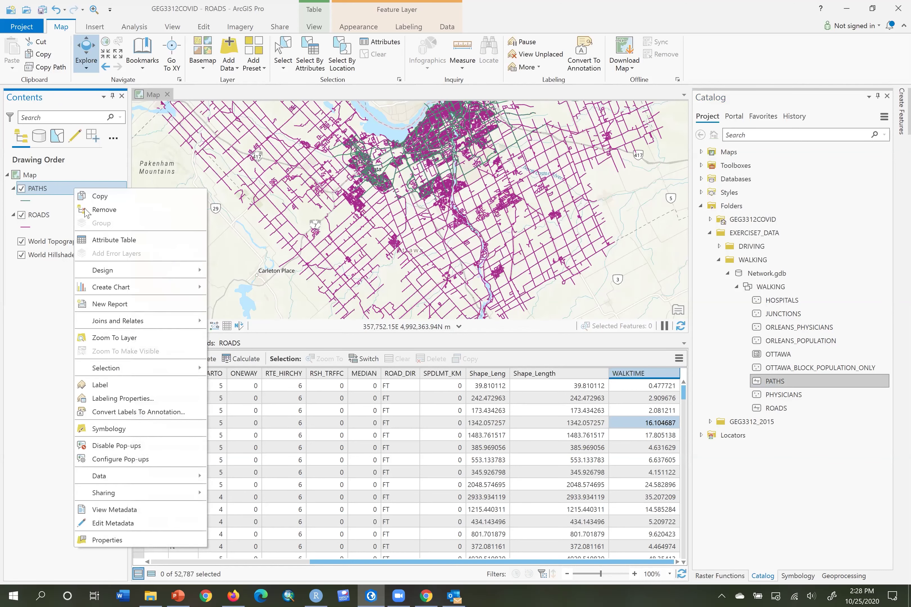
left_click(101, 245)
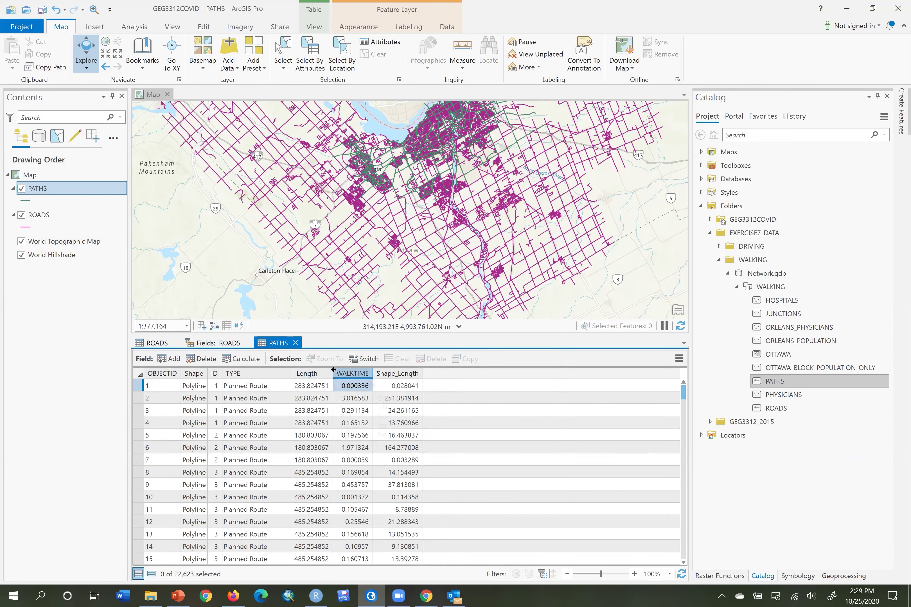
Widen the Length and WALKTIME columns in the PATHS table, then select records 1 to 4 and zoom the map to them.
left_click_drag(334, 370, 352, 371)
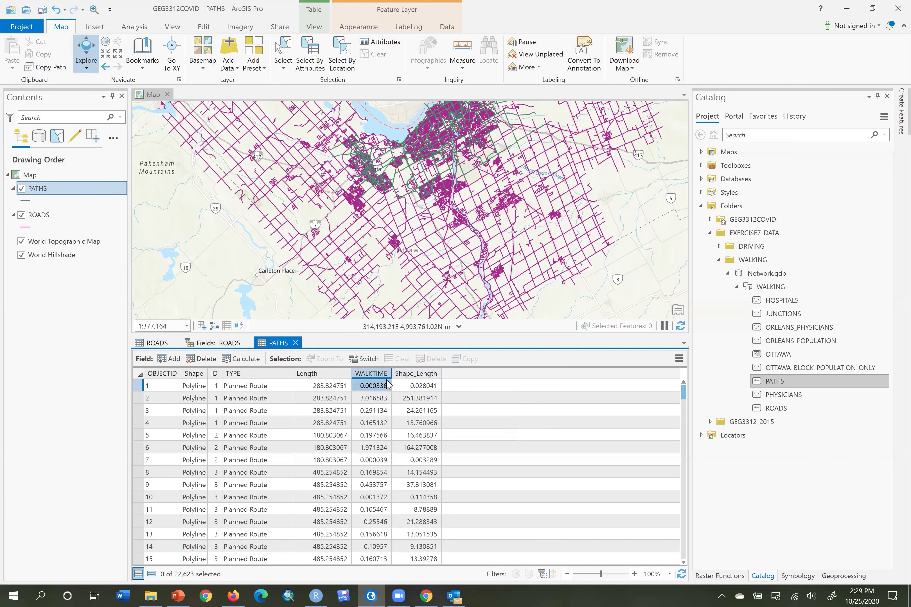
mouse_move(391, 373)
left_mouse_down()
mouse_move(417, 373)
mouse_move(409, 373)
left_mouse_up()
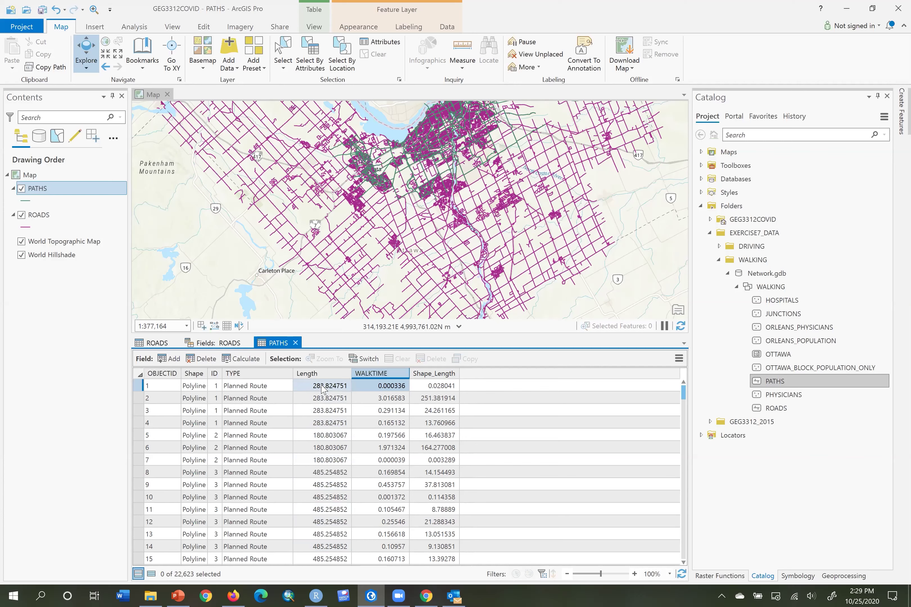
left_click_drag(139, 387, 140, 424)
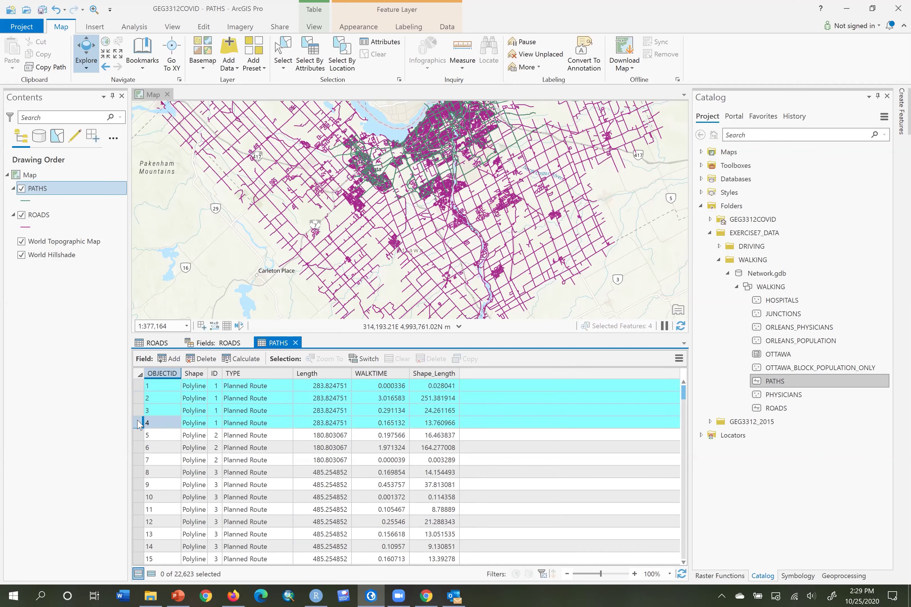
right_click(139, 424)
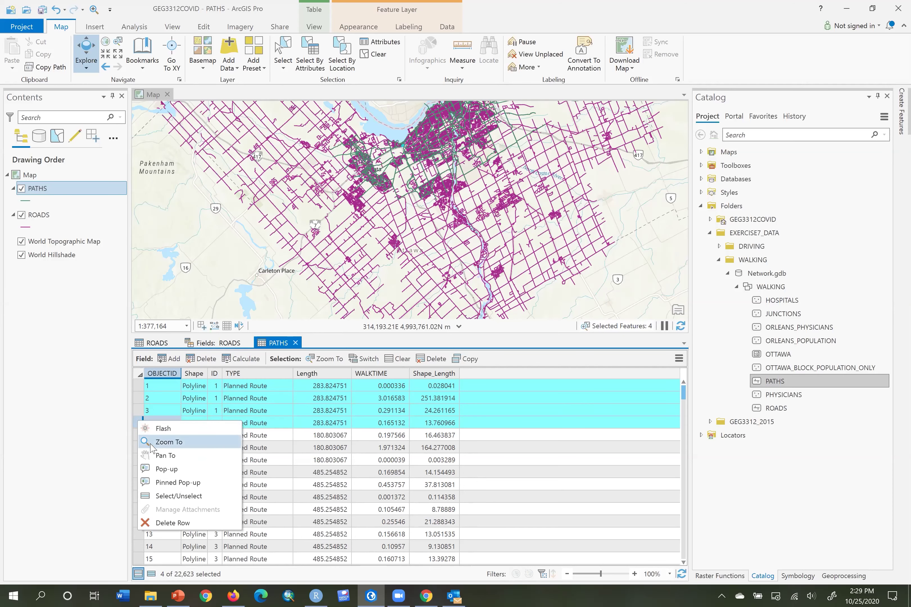
left_click(169, 443)
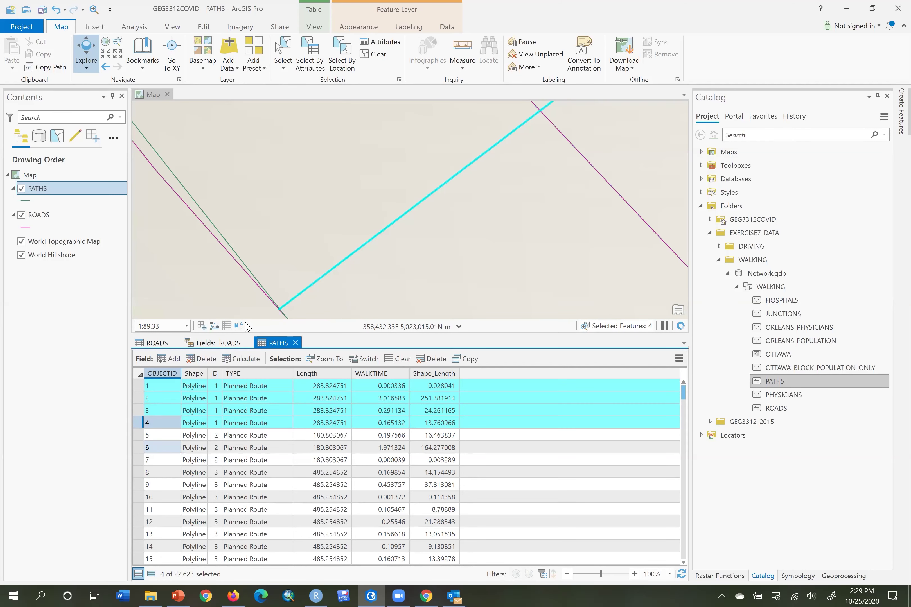
scroll(531, 160, "down", 2)
left_click_drag(545, 163, 457, 189)
Select PATHS records 1 through 4 one at a time to identify each segment on the map.
left_click(138, 385)
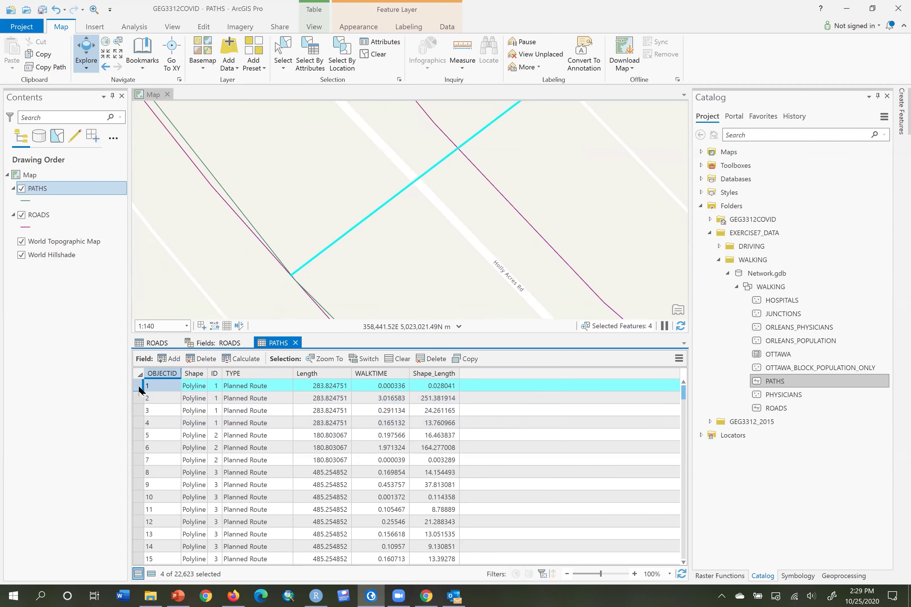
left_click(140, 399)
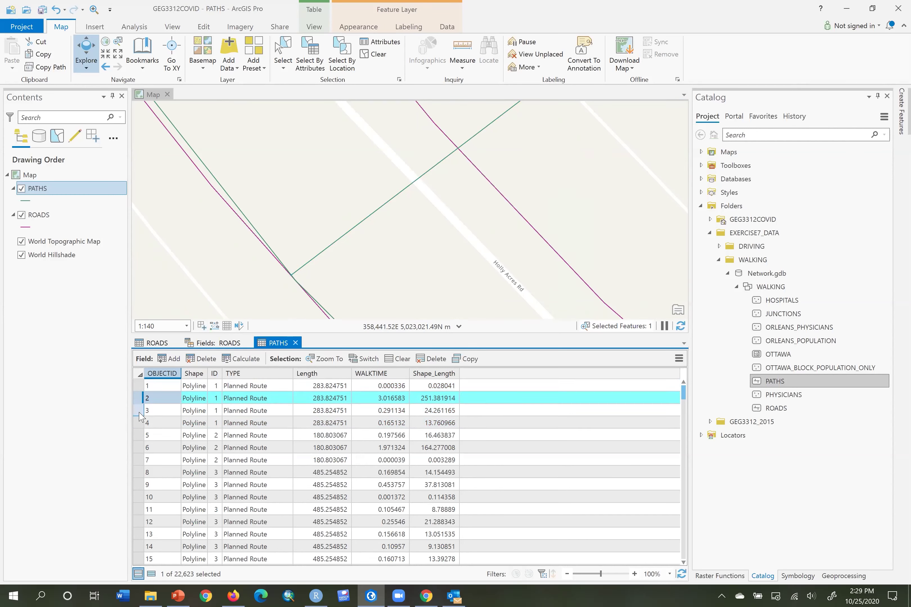
left_click(139, 411)
left_click(139, 423)
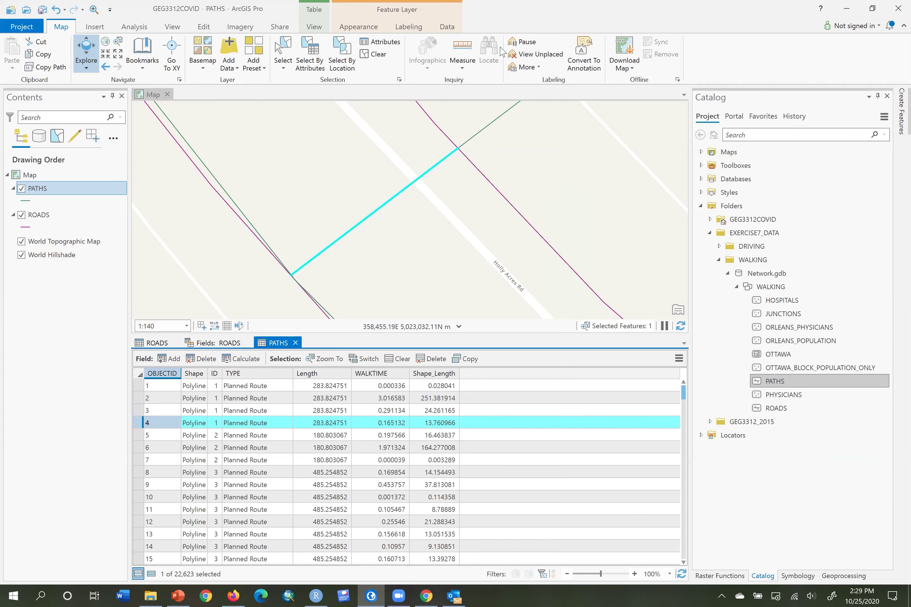
Measure the distance along PATHS record 4 on the map and compare it with the record's Shape_Length and Length values.
left_click(456, 55)
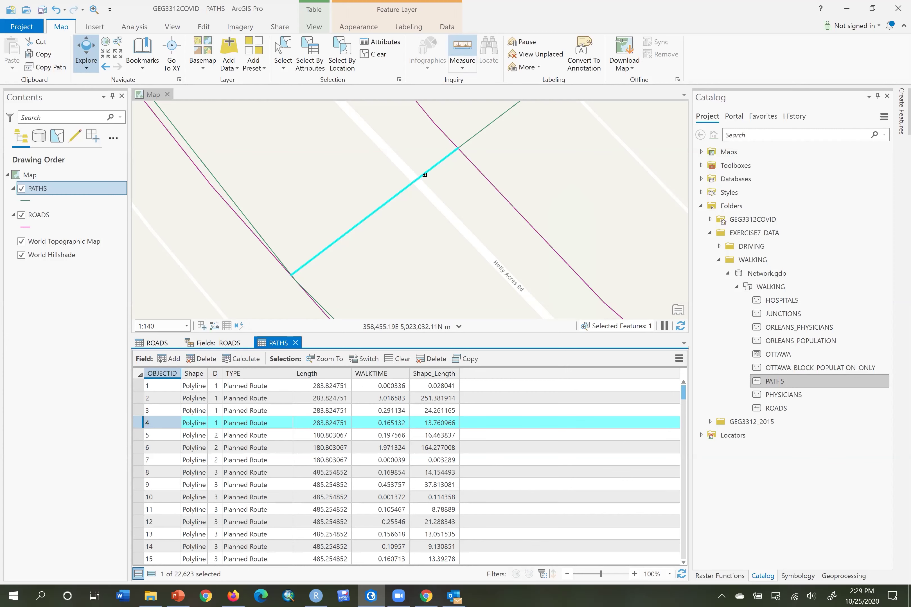
left_click(291, 276)
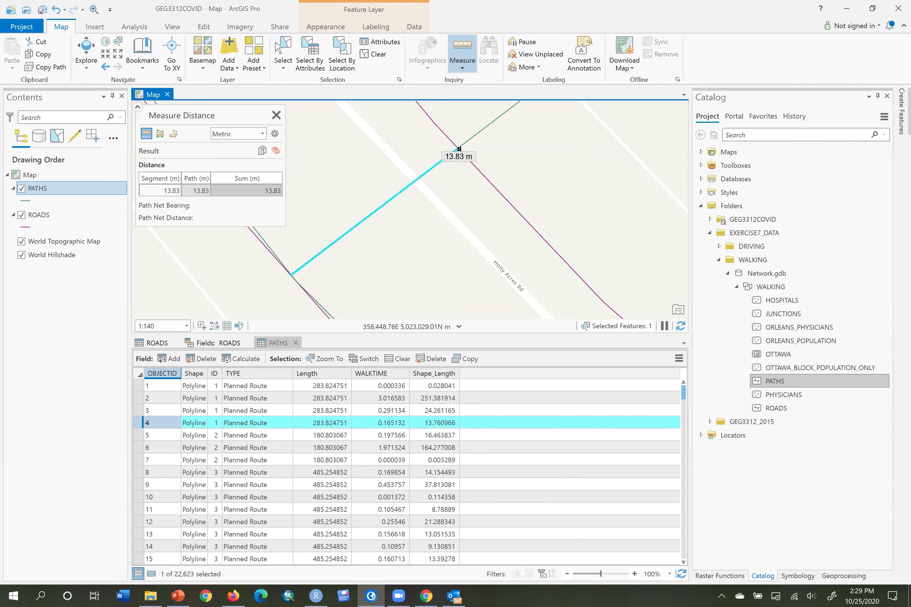
double_click(459, 149)
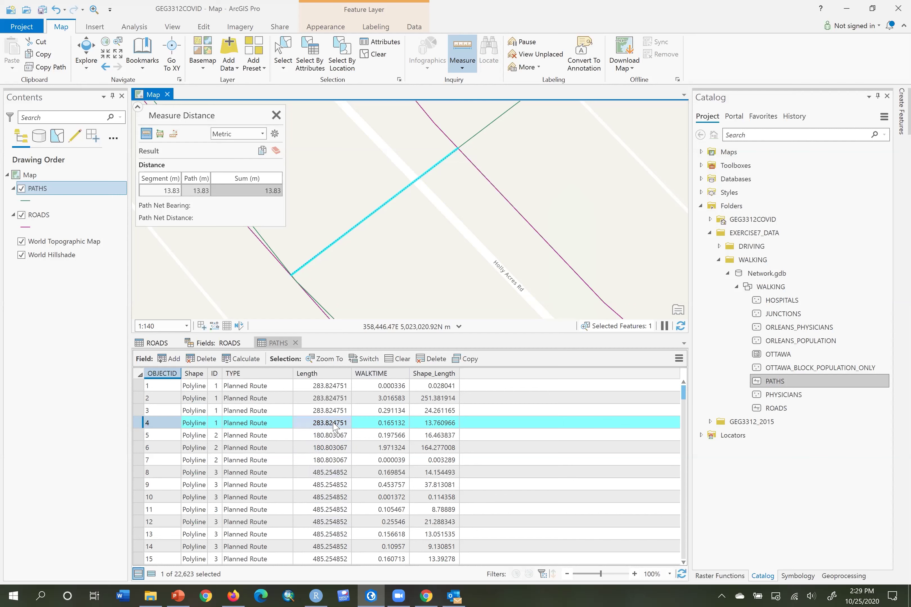
left_click(432, 425)
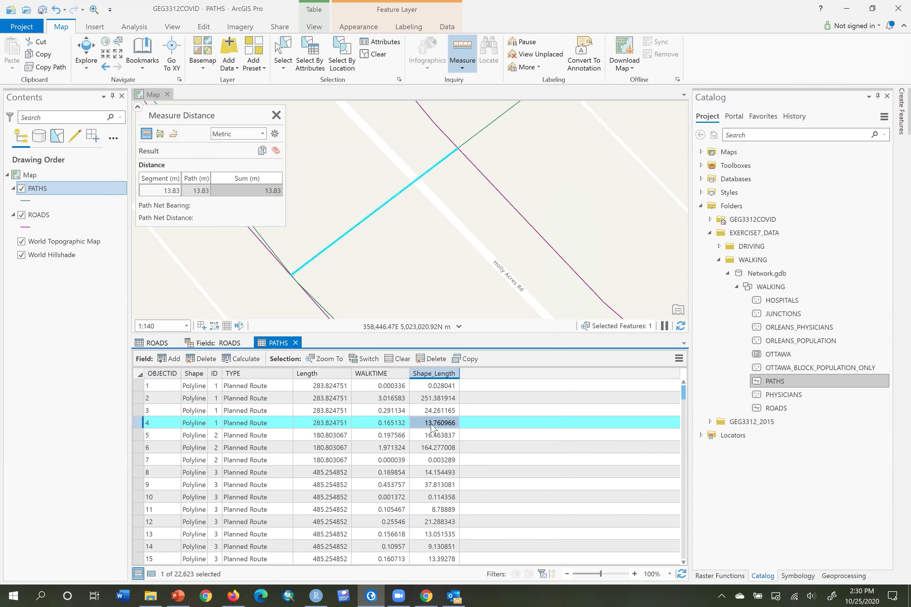
left_click(326, 374)
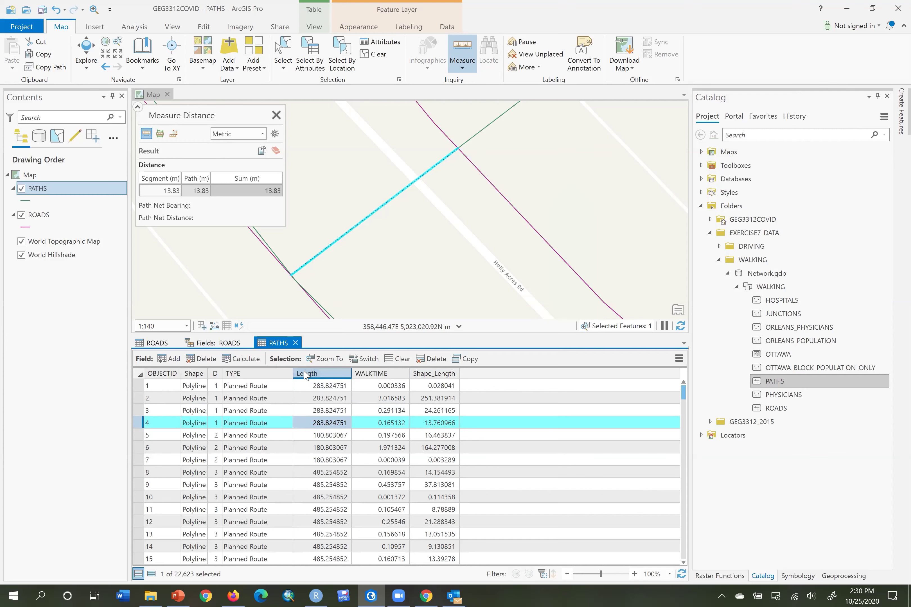
Clear the PATHS selection and inspect the Shape_Length and WALKTIME values of record 2.
left_click(379, 54)
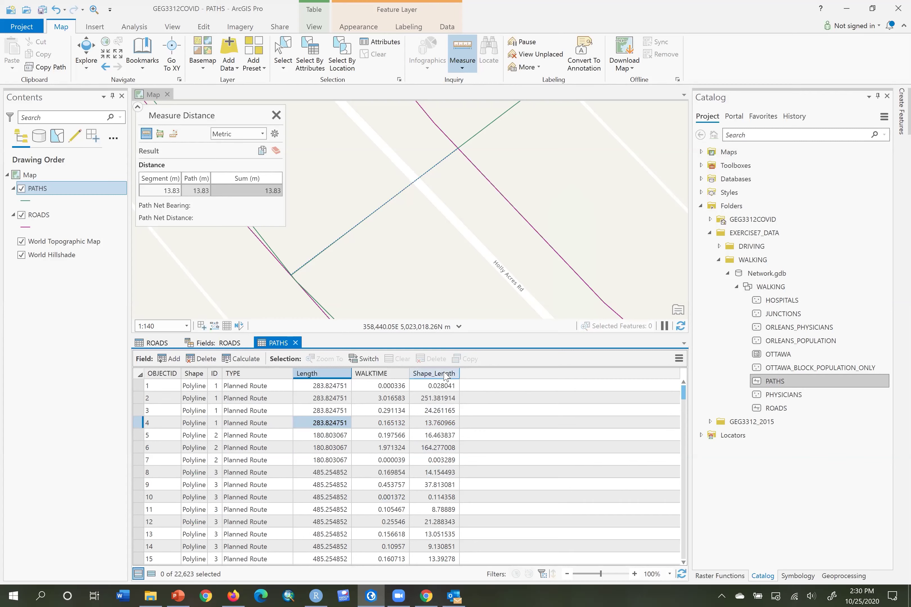
left_click(440, 400)
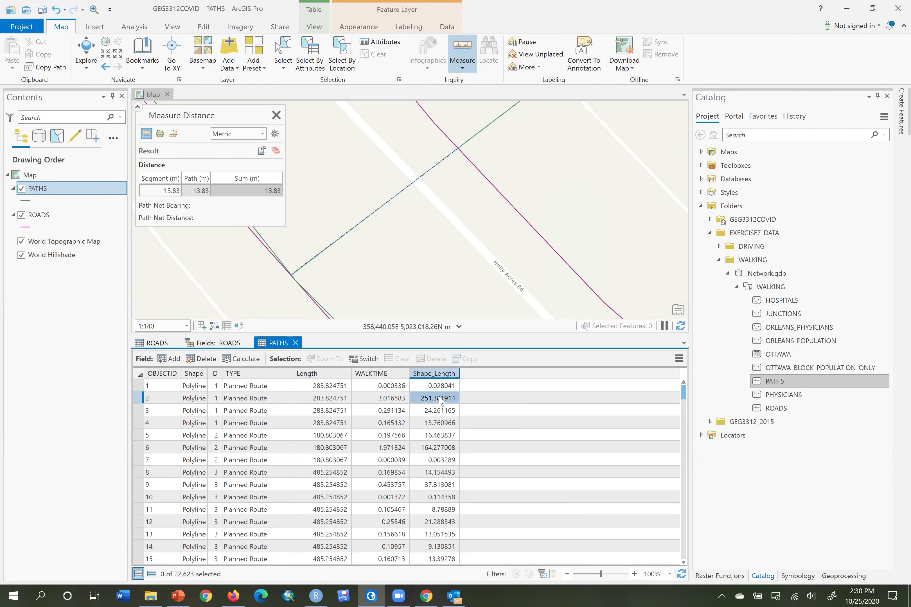
mouse_move(436, 376)
left_click(388, 399)
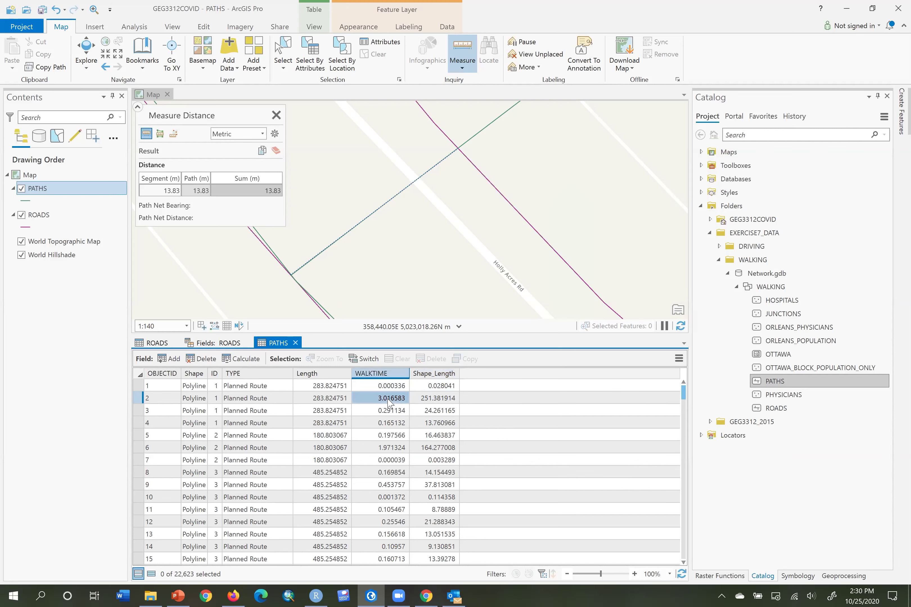
Try to calculate WALKTIME for PATHS with the copied expression 60*( (!Shape_Leng!/1000)/5).
right_click(382, 374)
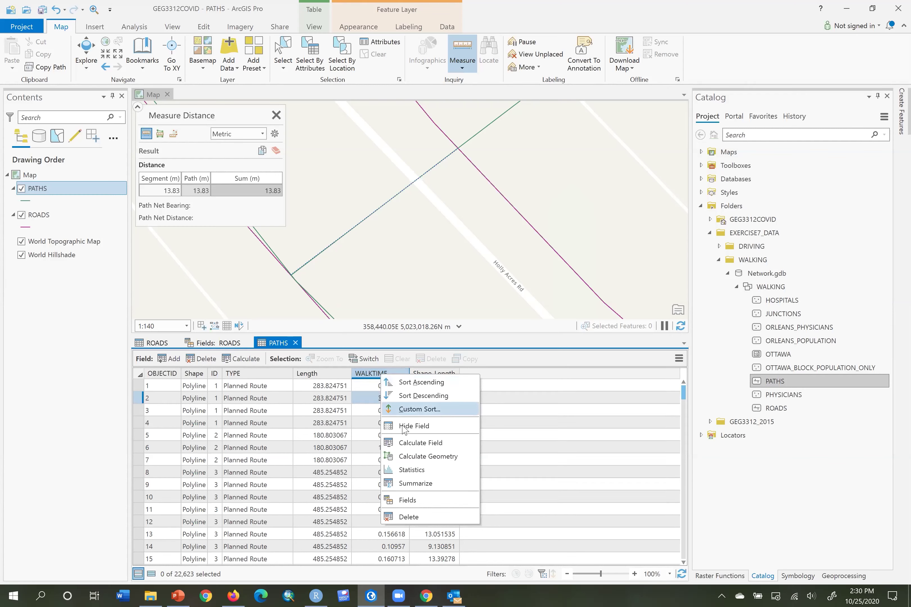
left_click(407, 446)
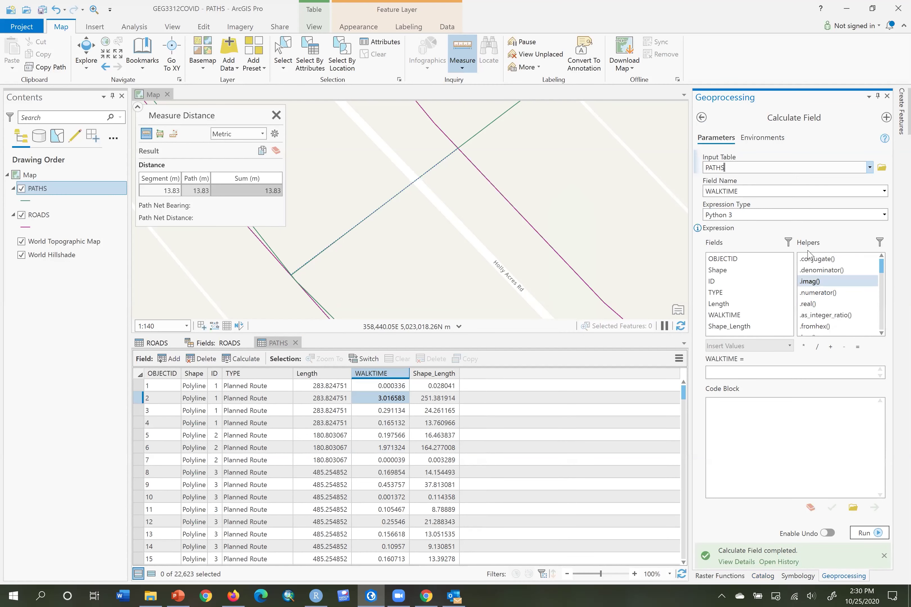
left_click(763, 372)
key("ctrl+v")
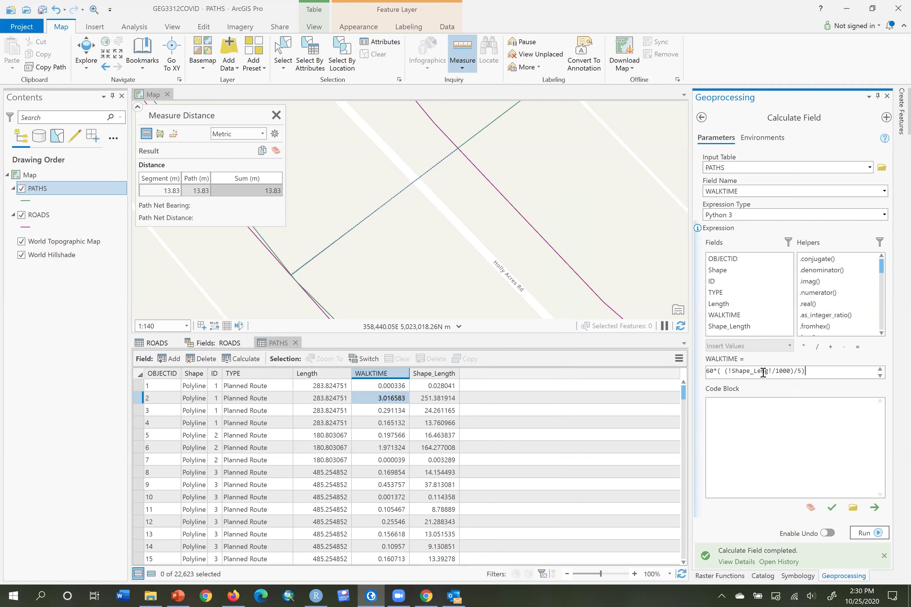
left_click(878, 535)
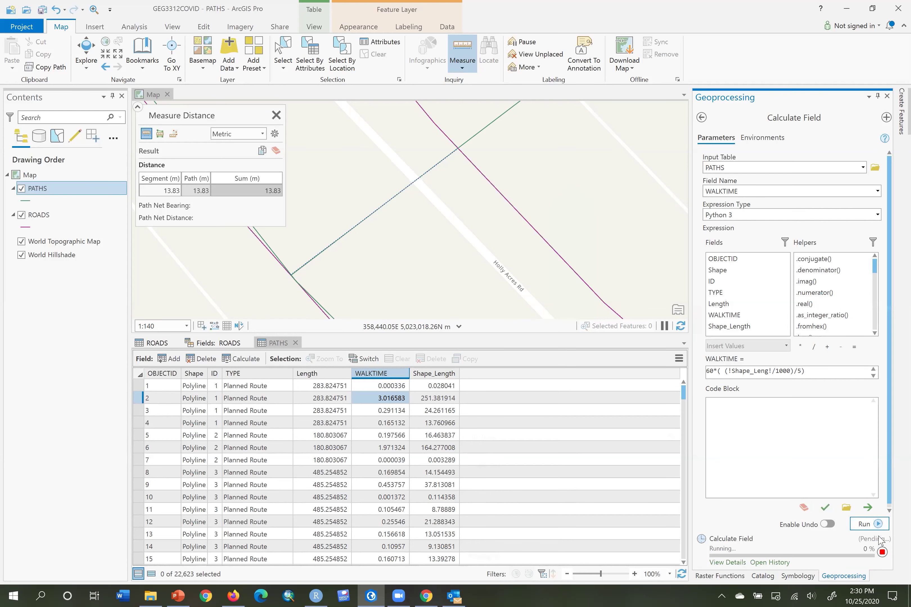
mouse_move(880, 541)
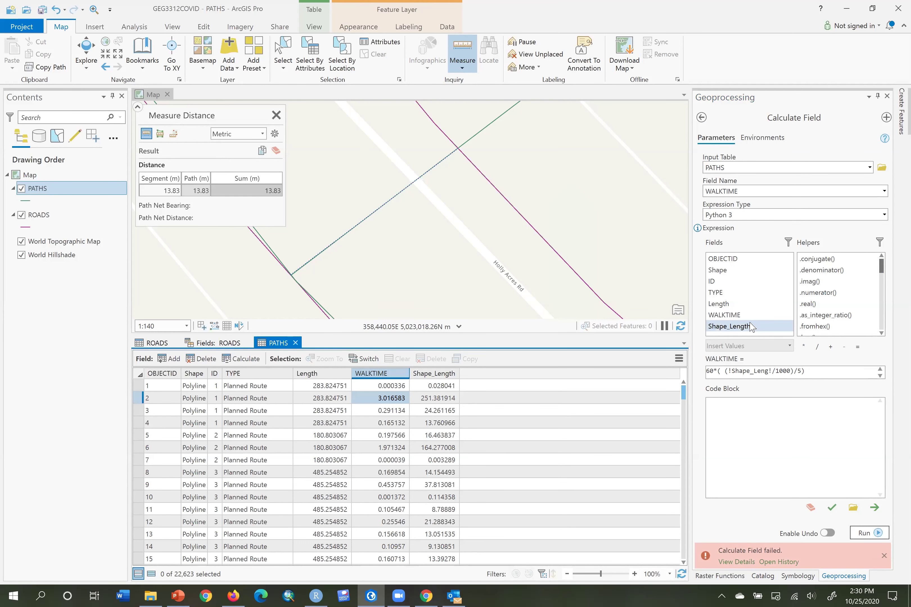
Correct the field name to Shape_Length and calculate PATHS WALKTIME with the expression 60*( (!Shape_Length!/1000)/5).
left_click(768, 371)
type("h")
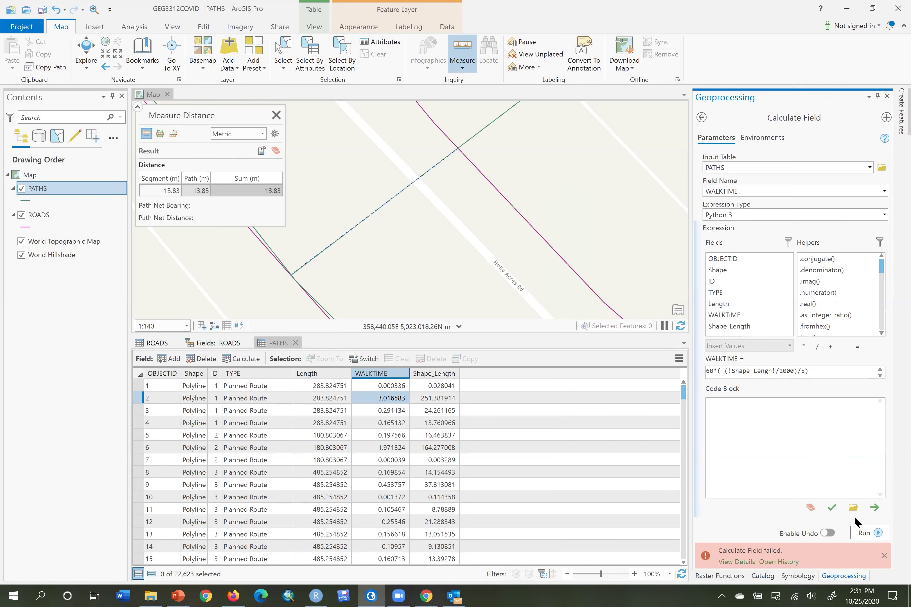
key("BackSpace")
type("th")
left_click(863, 534)
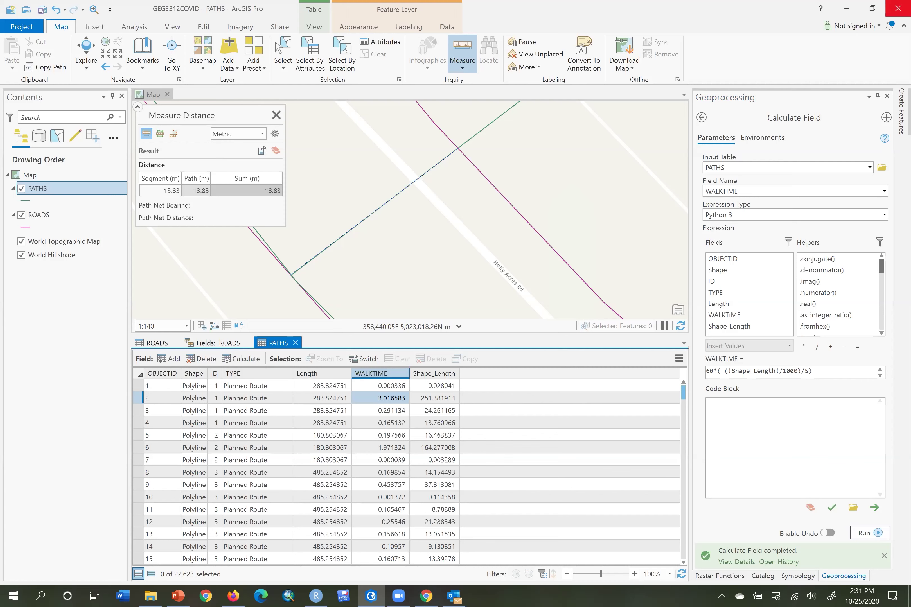
Close ArcGIS Pro without saving changes to the GEG3312COVID project, then switch to ArcMap.
left_click(898, 8)
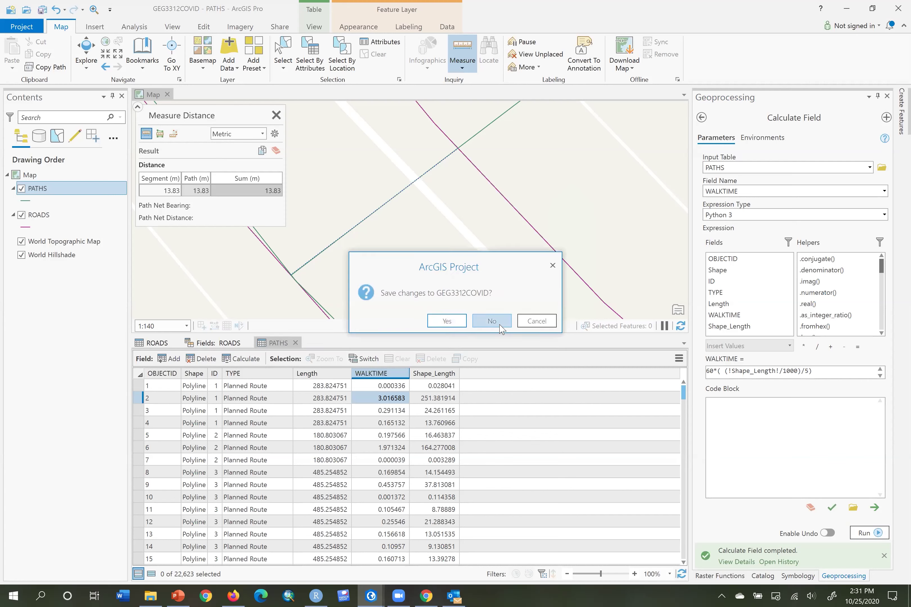
left_click(503, 327)
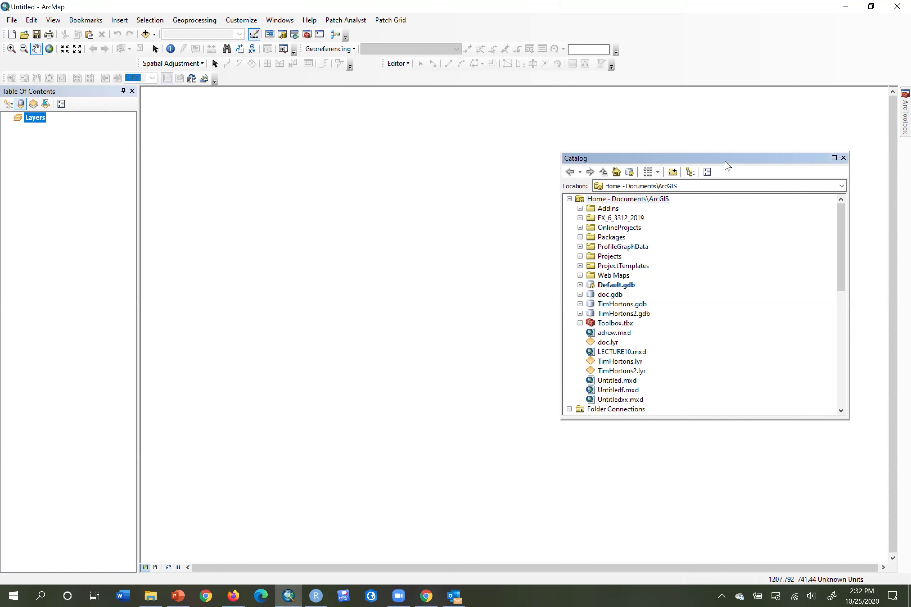
Move the floating Catalog window aside and expand C:\temp, EXERCISE7_DATA, WALKING and Network.gdb down to the WALKING feature dataset's contents.
left_click_drag(726, 162, 757, 185)
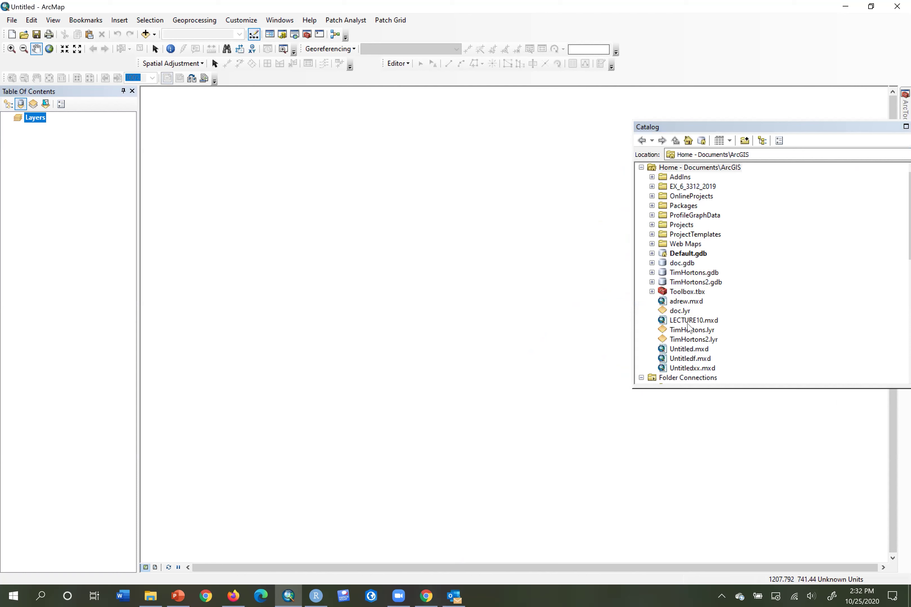
scroll(689, 328, "down", 7)
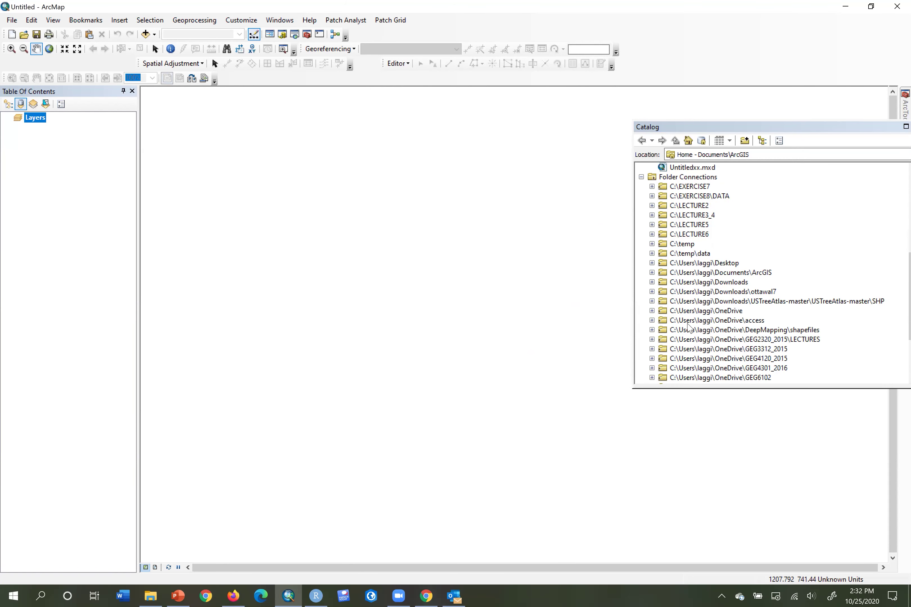
scroll(689, 329, "down", 1)
left_click(651, 216)
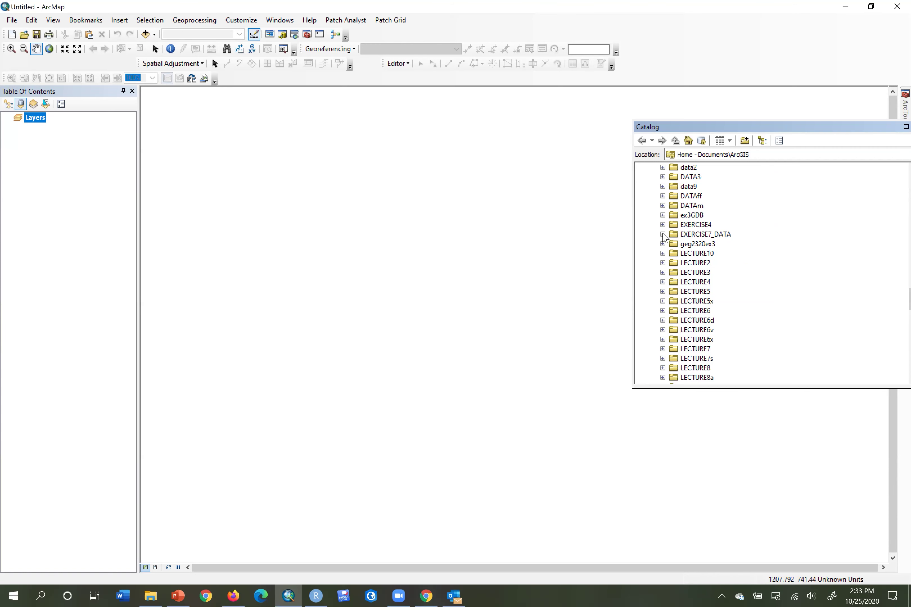
left_click(663, 234)
left_click(673, 253)
left_click(684, 263)
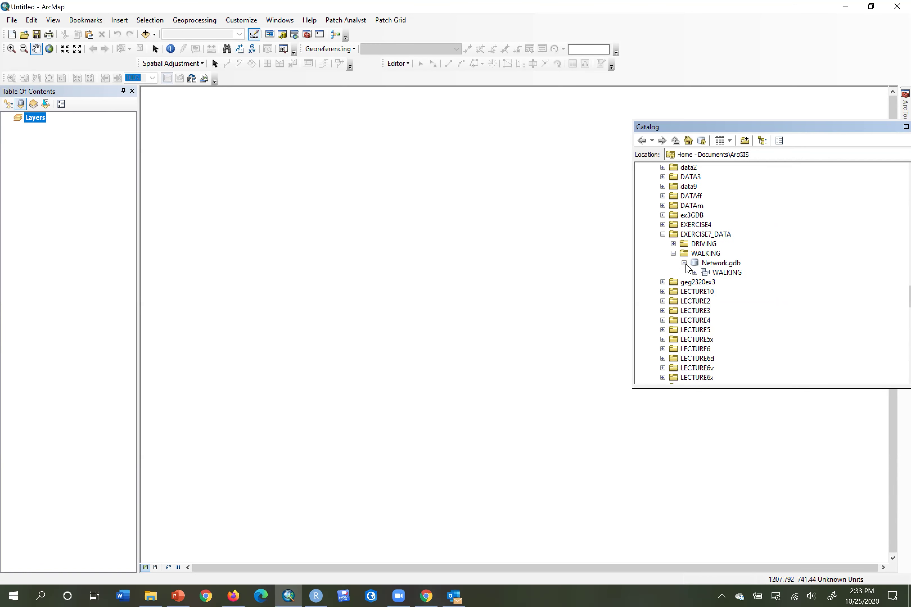
left_click(694, 273)
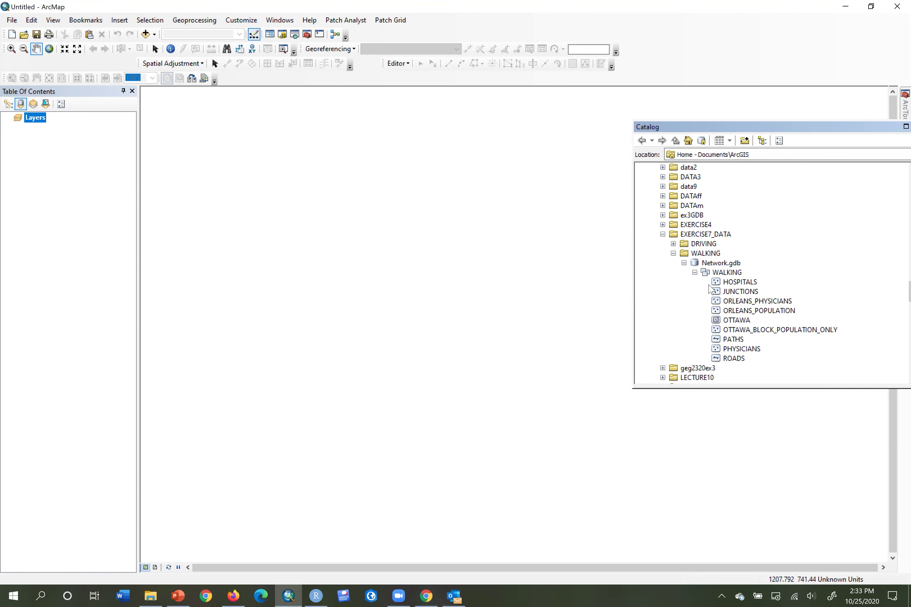
left_click(732, 274)
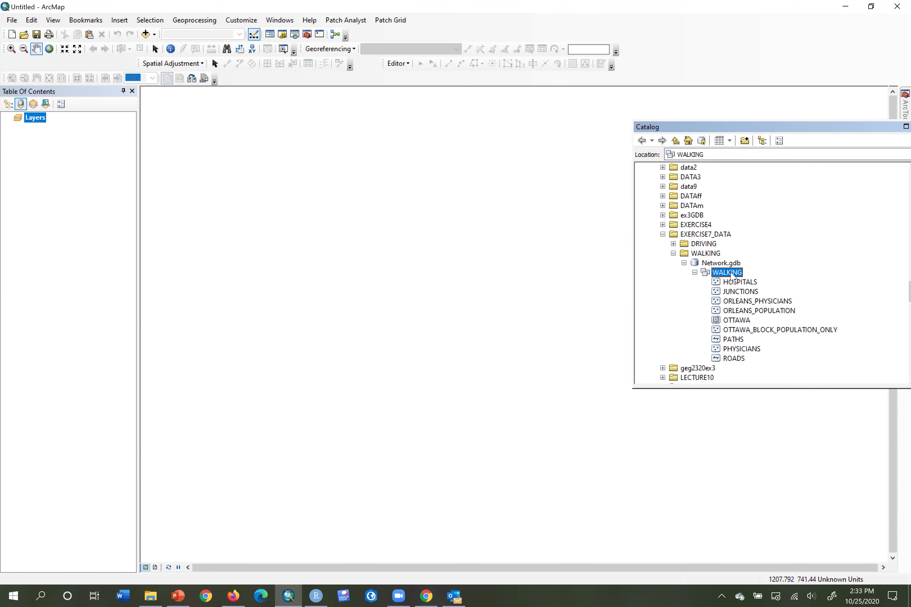
right_click(731, 274)
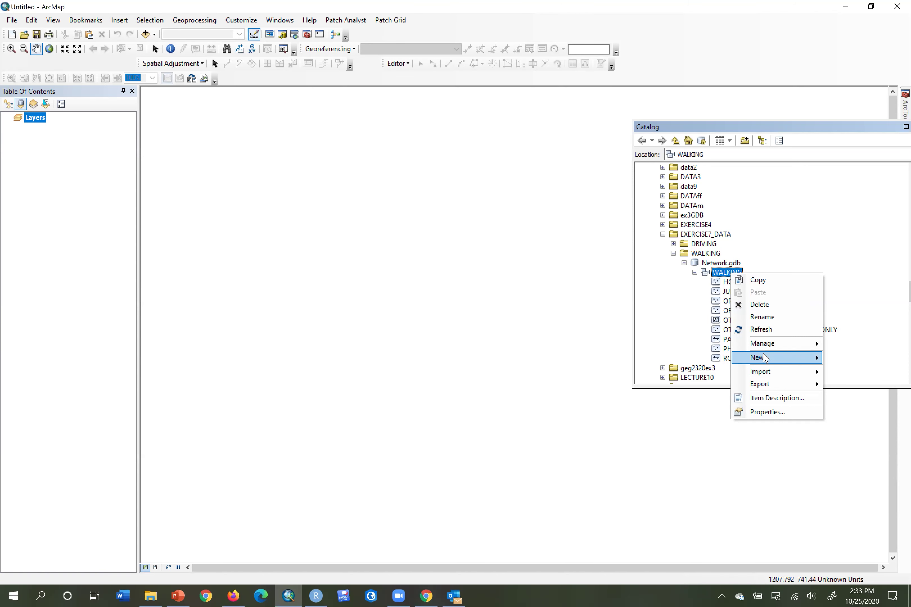
mouse_move(741, 360)
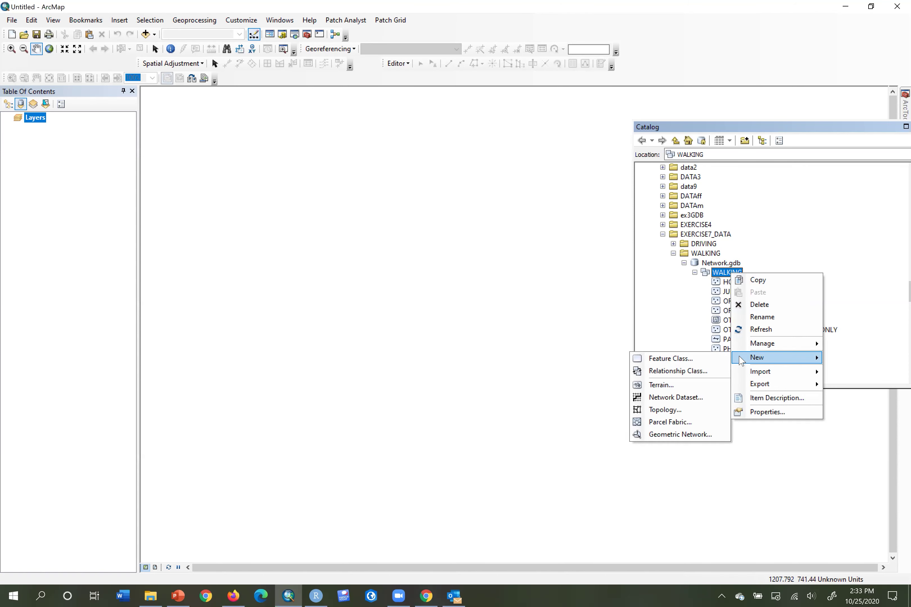
left_click(689, 398)
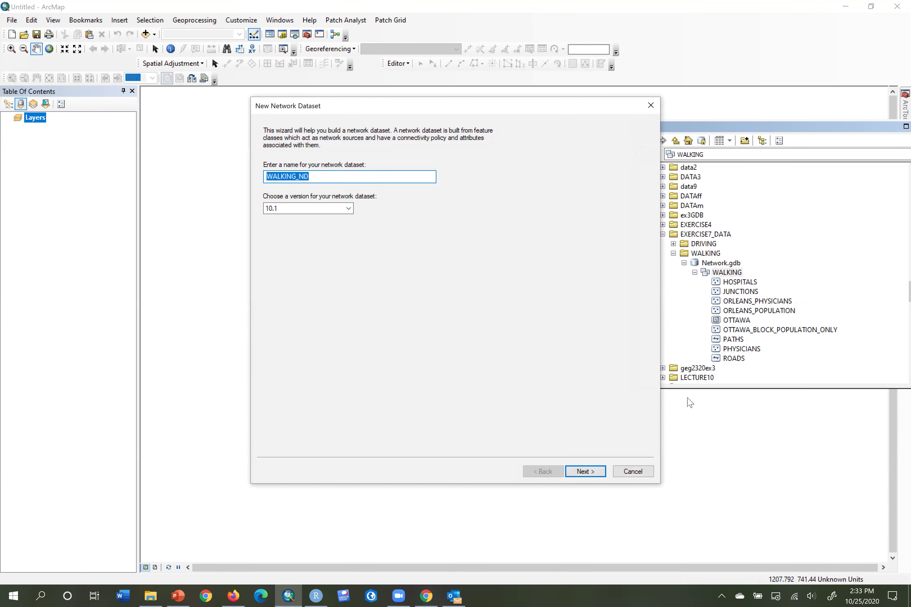
left_click(632, 471)
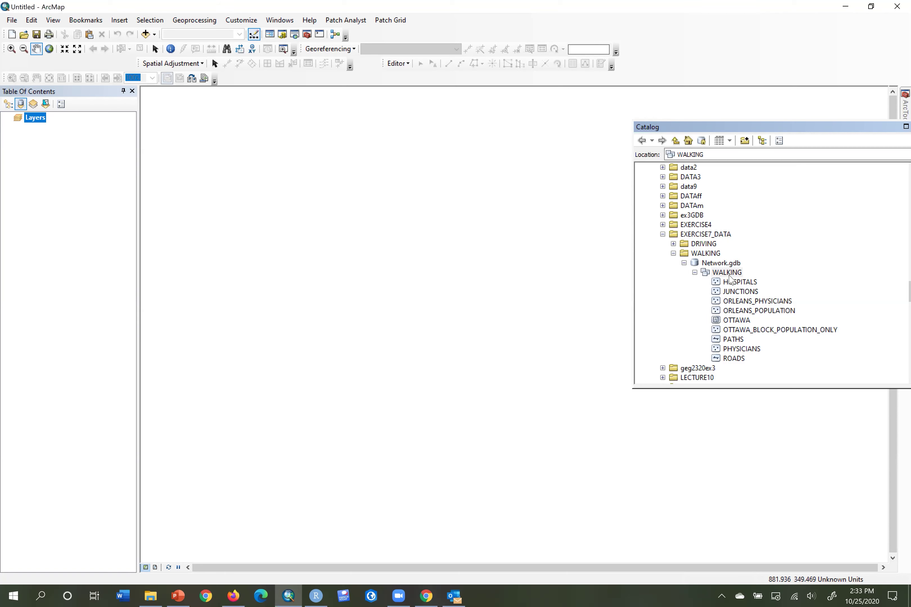
right_click(714, 274)
mouse_move(733, 375)
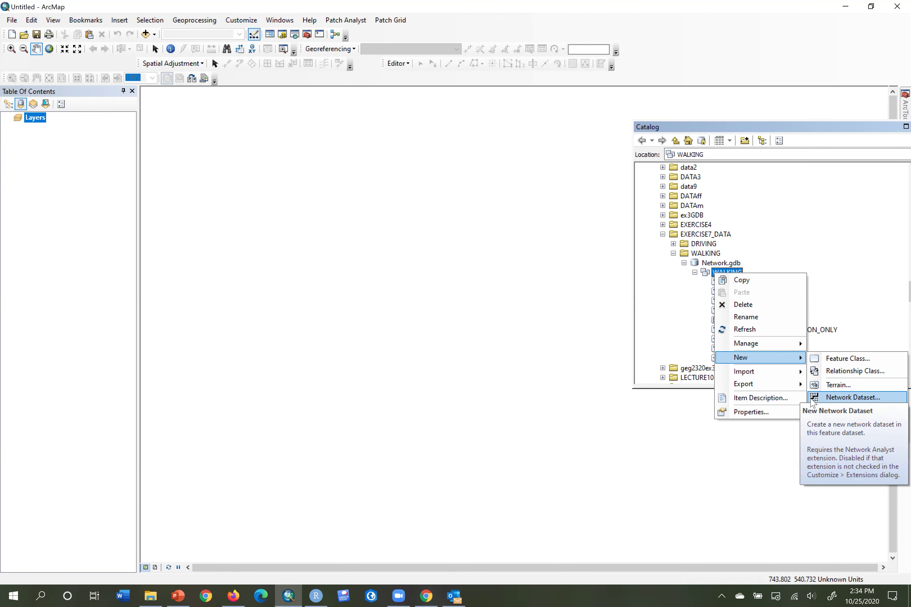
Check in the Extensions settings whether the Network Analyst extension is enabled.
left_click(243, 5)
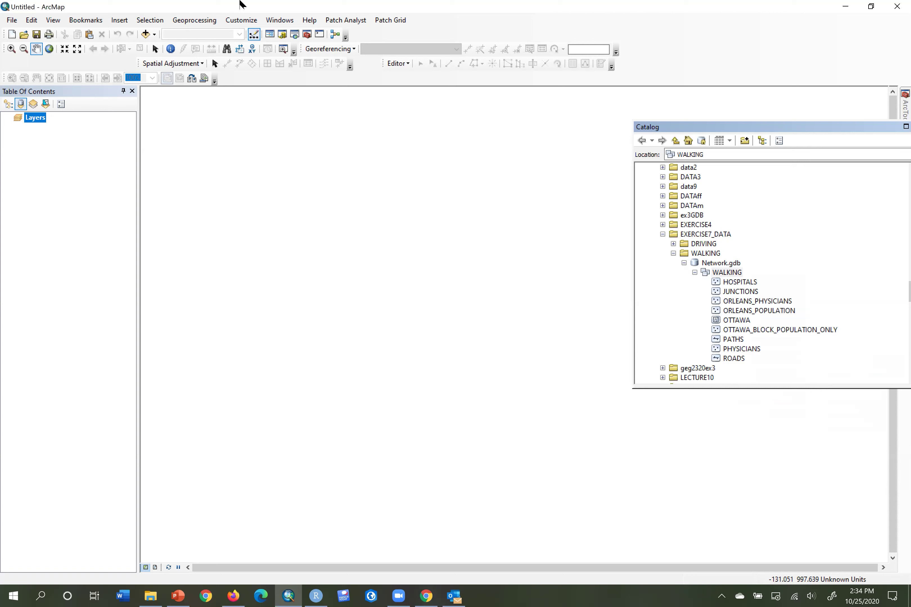
left_click(242, 19)
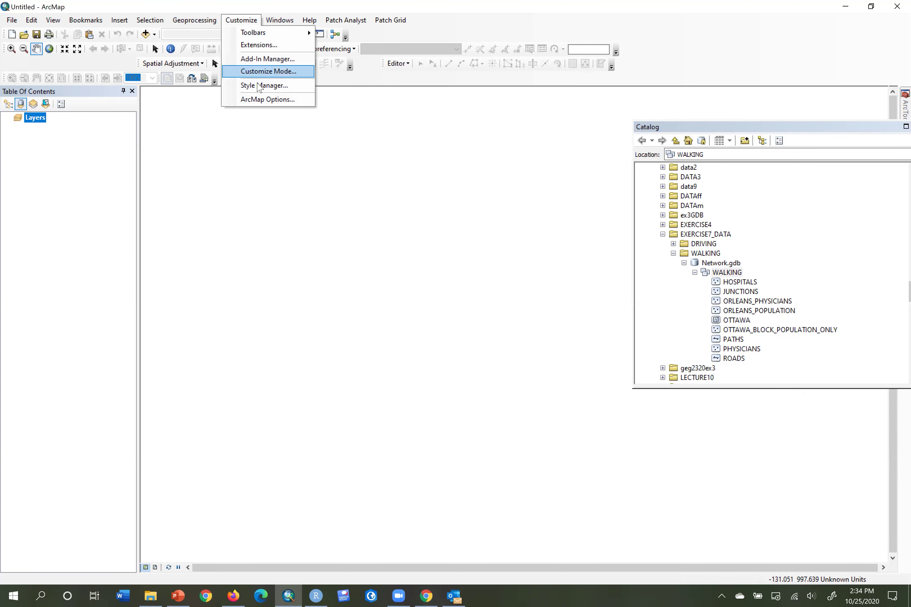
left_click(260, 46)
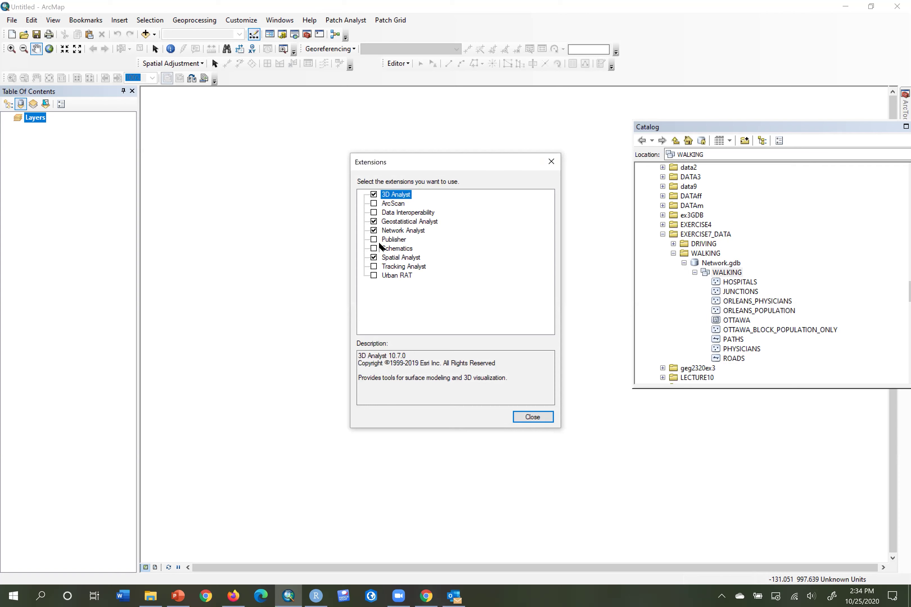
left_click(392, 229)
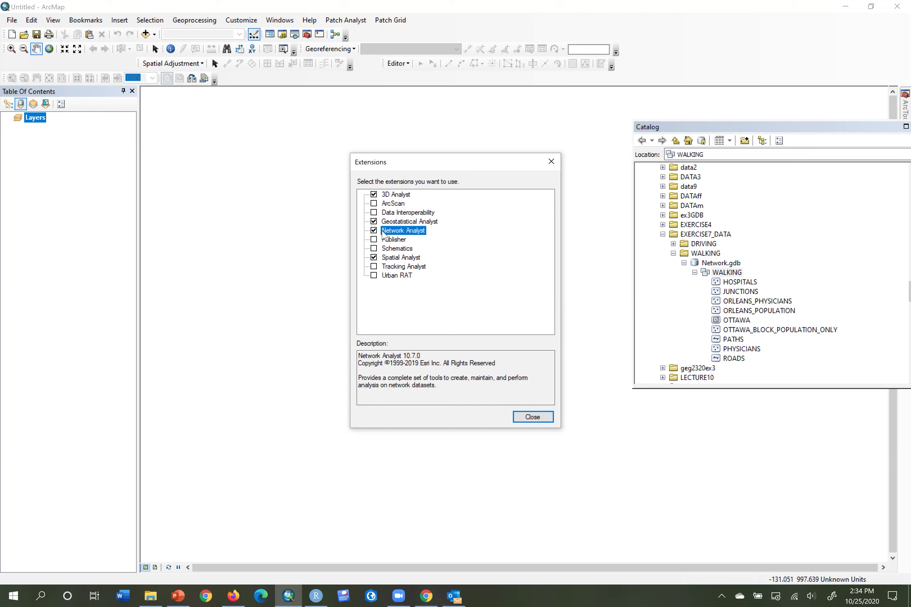
left_click(533, 418)
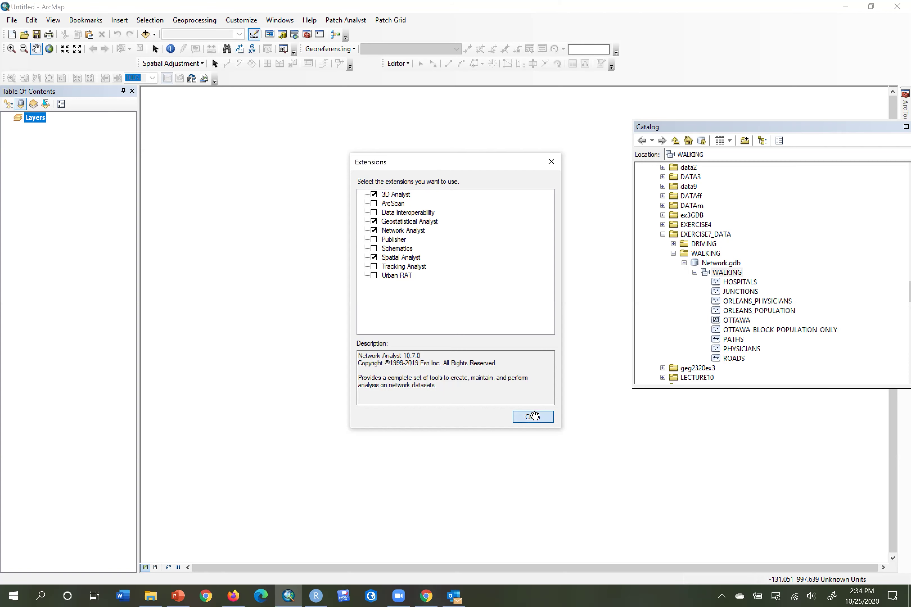
Start a new network dataset in the WALKING feature dataset, keeping the name WALKING_ND and version 10.1.
left_click(727, 273)
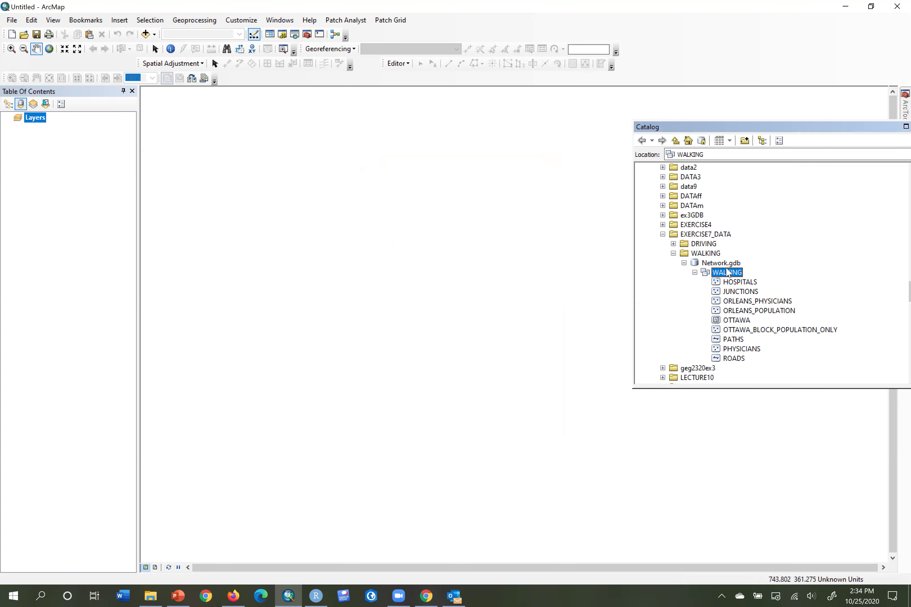
right_click(727, 273)
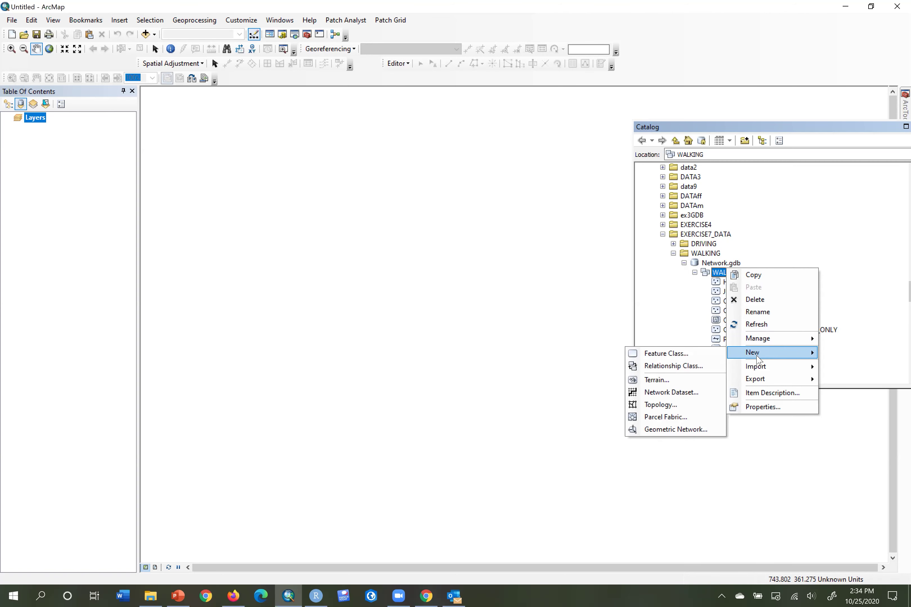
left_click(711, 392)
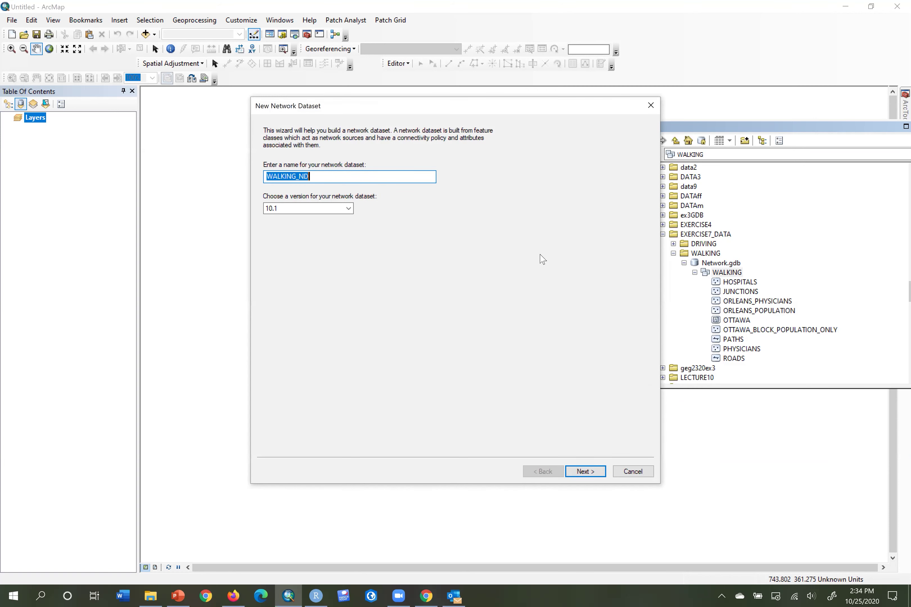
left_click_drag(451, 106, 339, 76)
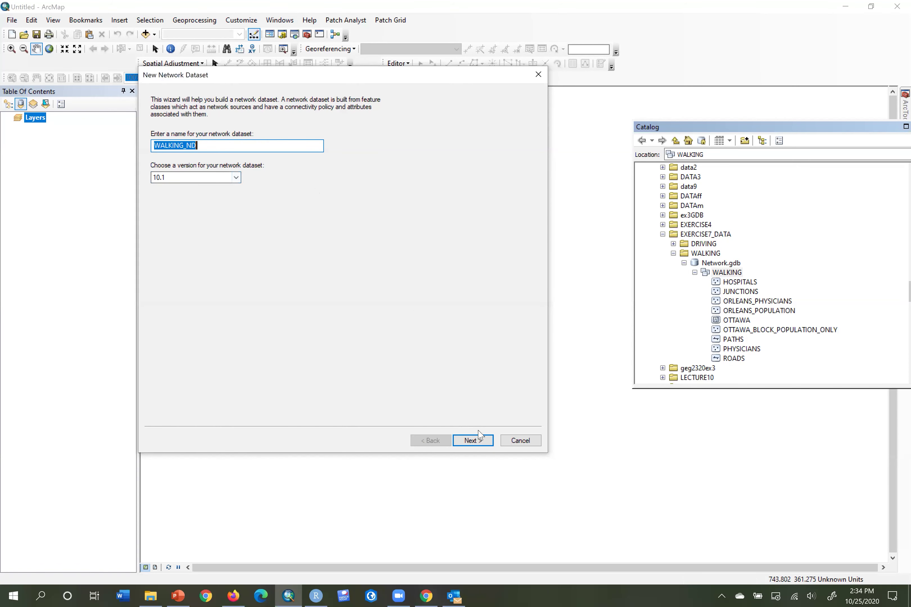
left_click(473, 441)
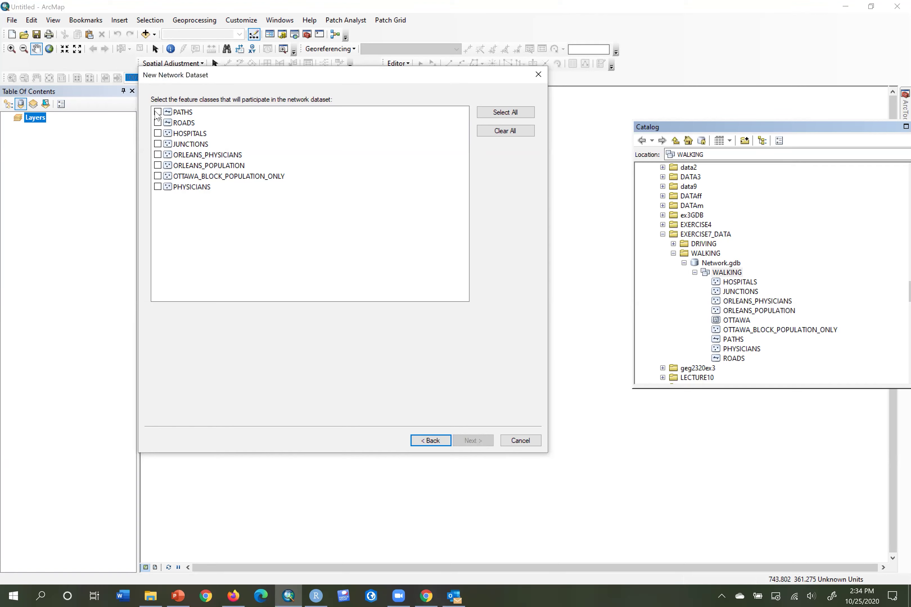
Include the PATHS and ROADS feature classes as the participants in the network dataset.
left_click(158, 113)
left_click(158, 123)
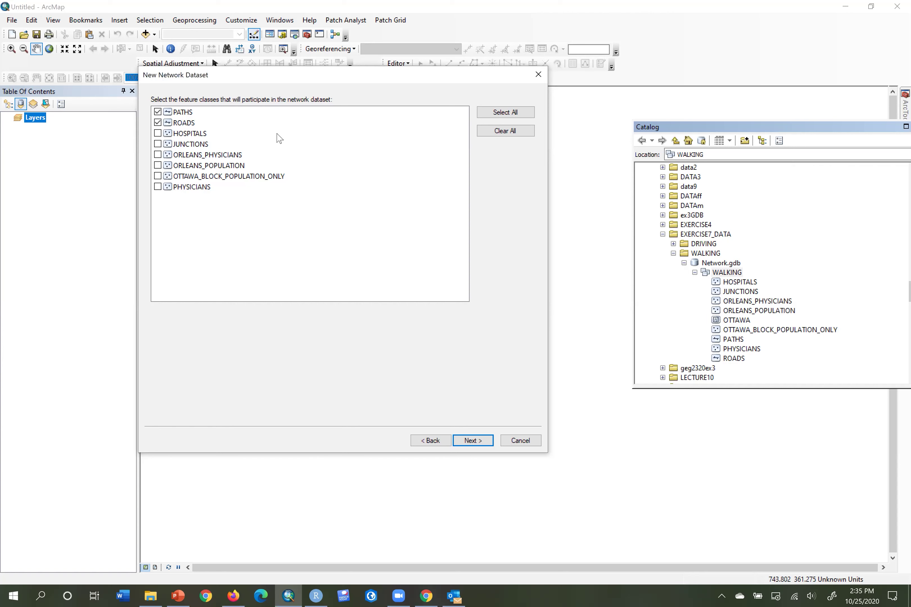
left_click(483, 439)
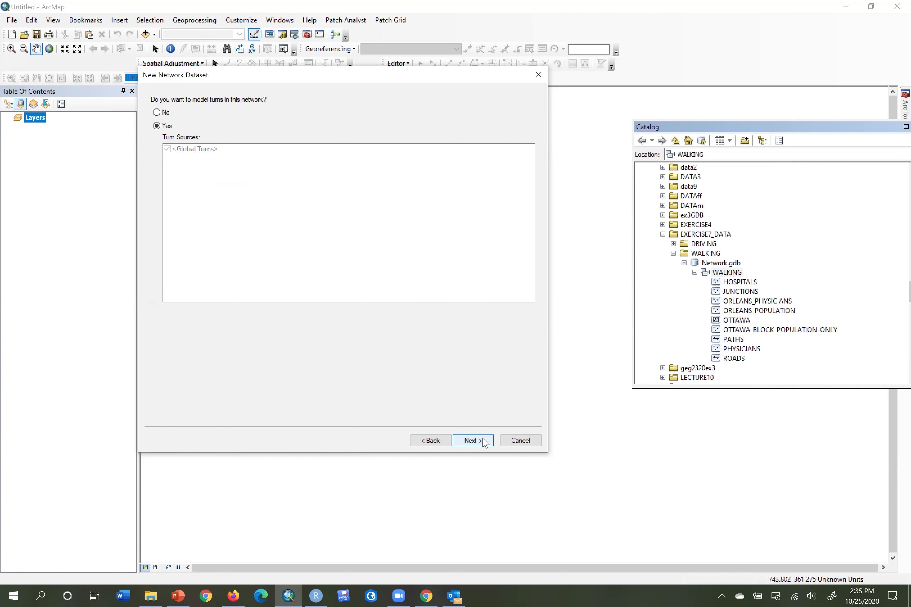
Choose not to model turns in the network and open its connectivity settings.
left_click(157, 113)
left_click(483, 442)
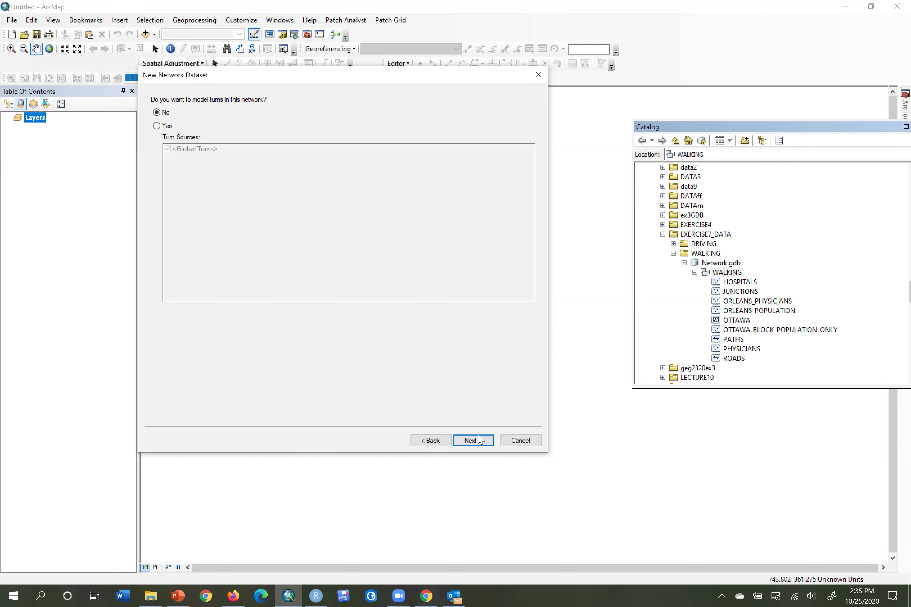
left_click(476, 441)
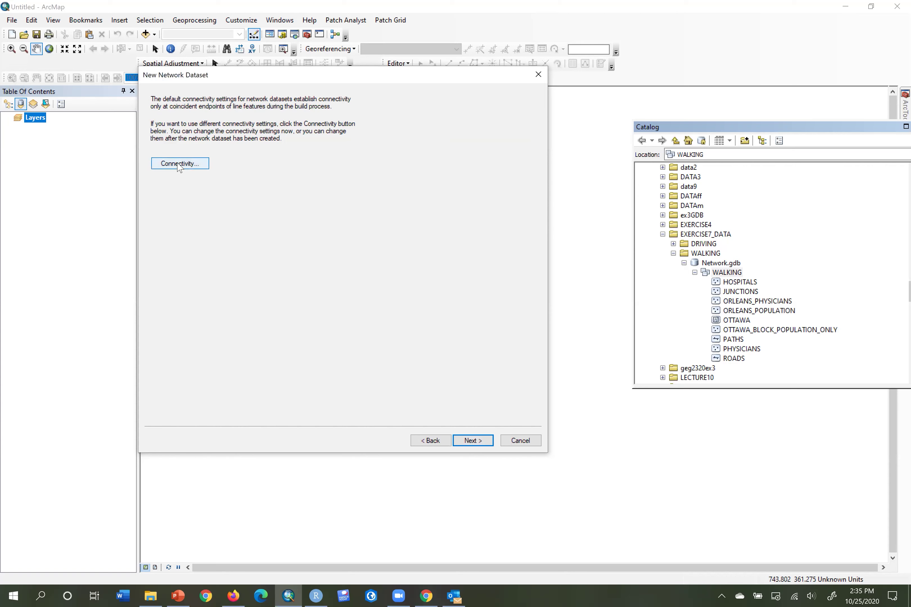
left_click(202, 166)
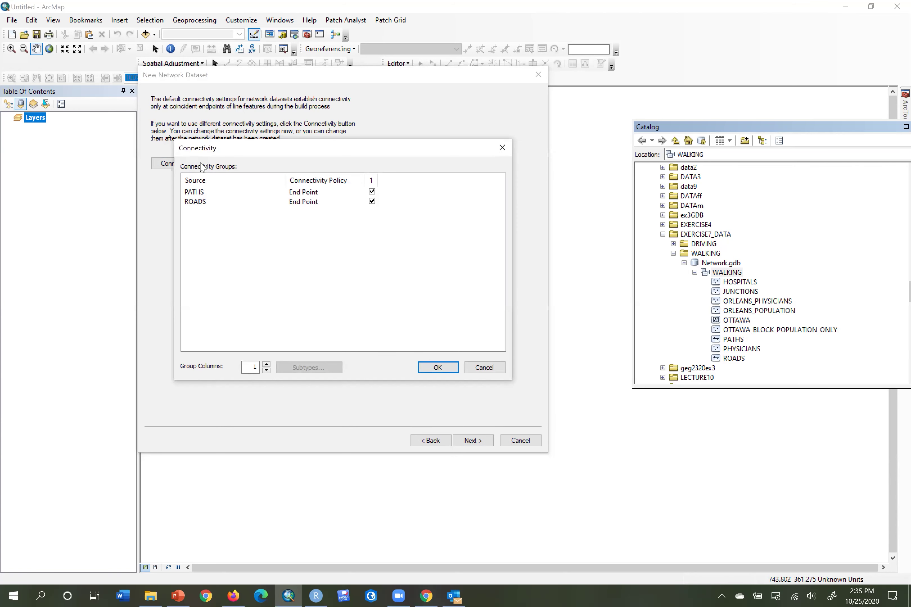